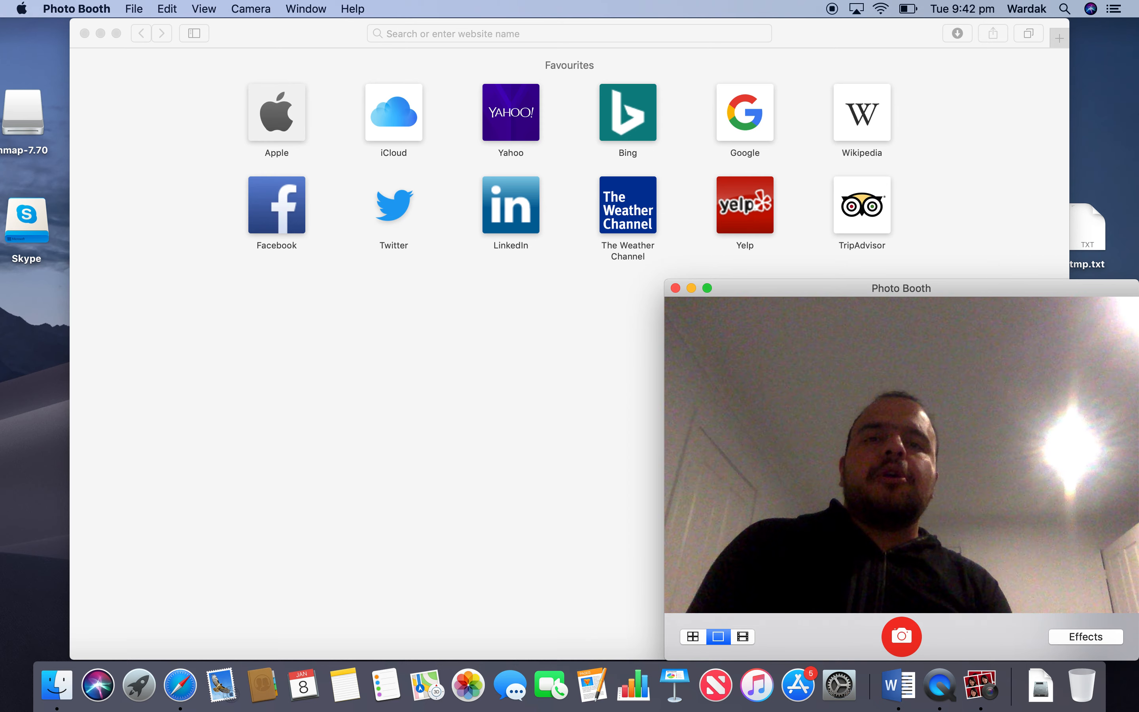
# Close the Photo Booth window and the browser window to clear the desktop
pyautogui.click(677, 289)
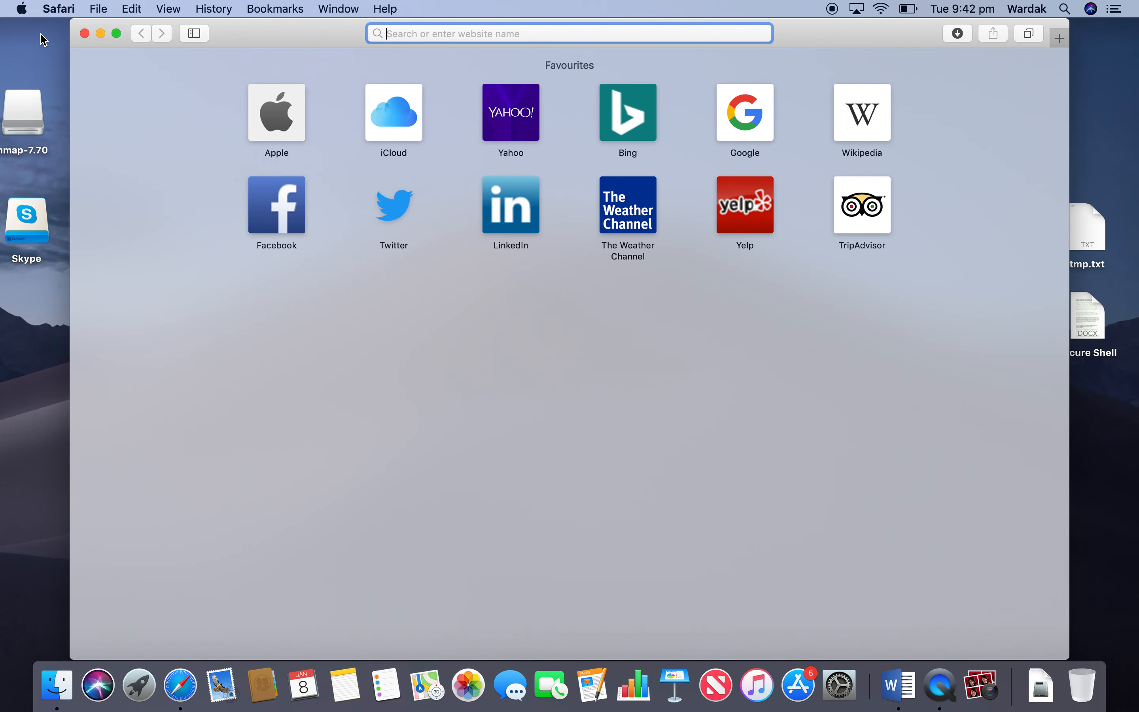
pyautogui.click(85, 33)
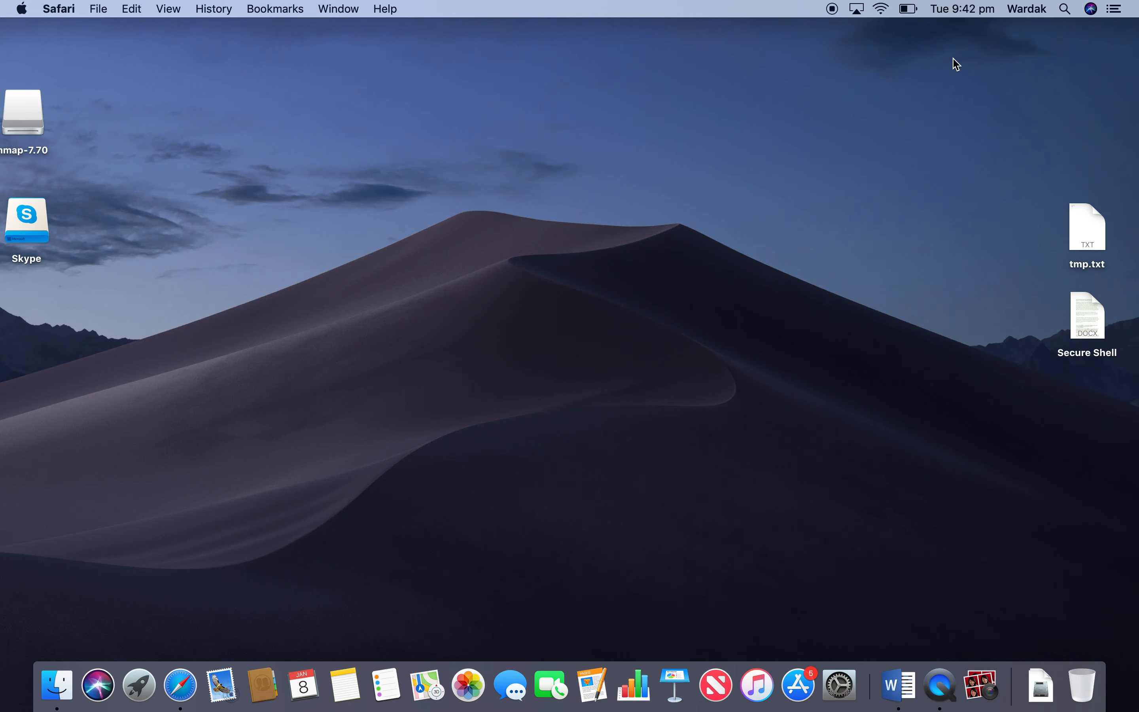
# Search the computer for "zenmap" and launch the Zenmap application
pyautogui.click(1065, 10)
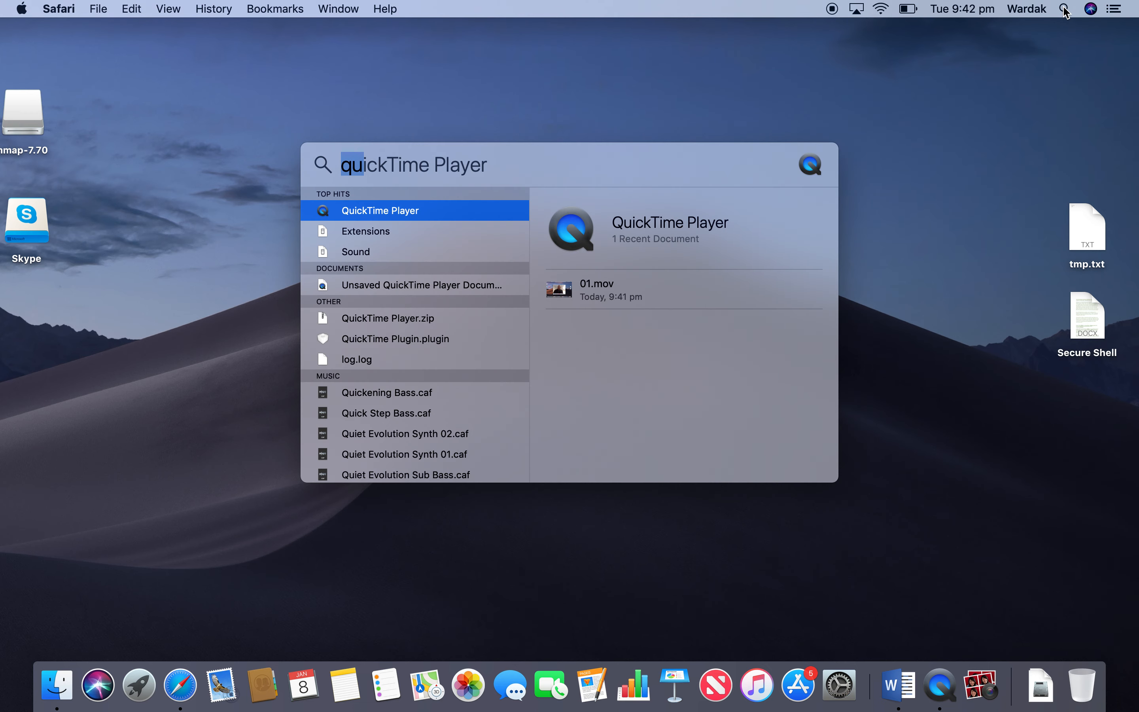
pyautogui.press('BackSpace')
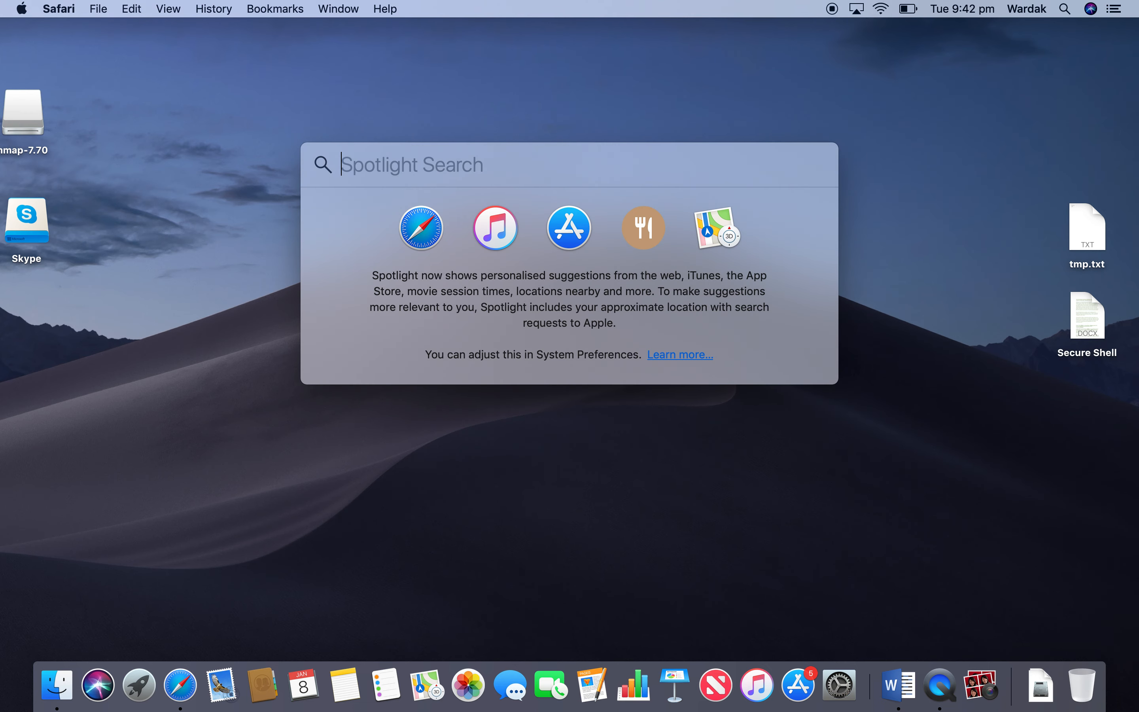
pyautogui.write('zenamp')
pyautogui.press('BackSpace')
pyautogui.press('BackSpace')
pyautogui.press('BackSpace')
pyautogui.write('map')
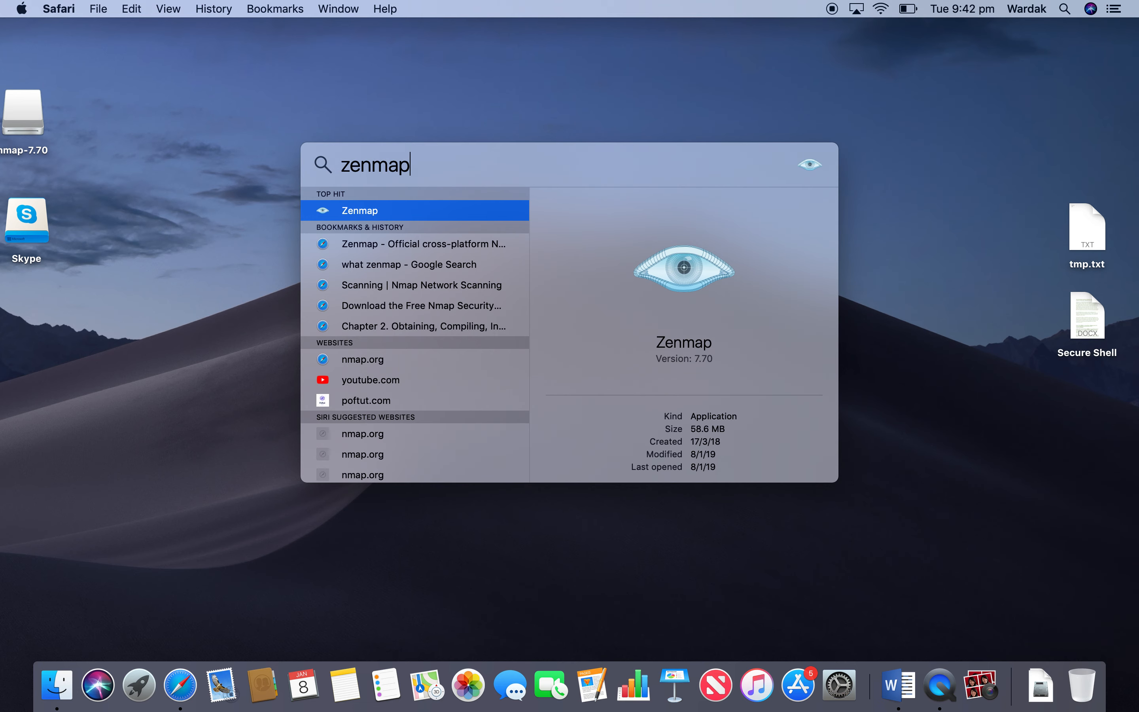
pyautogui.press('Return')
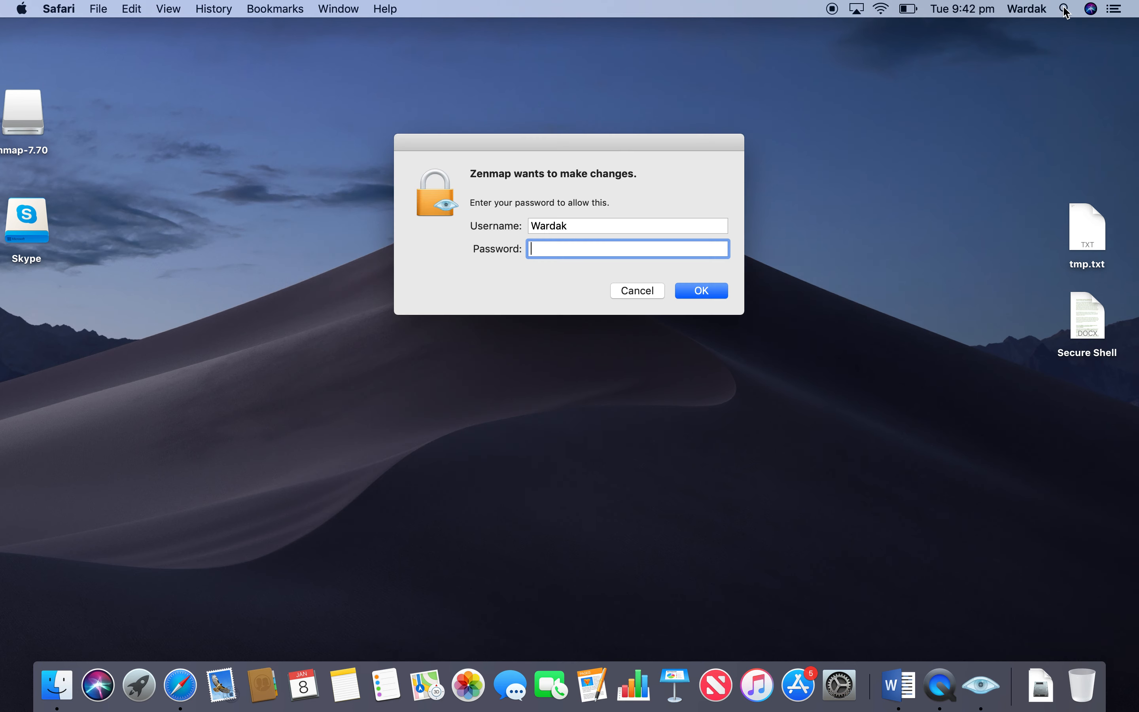
# Enter the account password to allow Zenmap to make changes
pyautogui.press('capslock')
pyautogui.write('•')
pyautogui.press('capslock')
pyautogui.write('•')
pyautogui.press('BackSpace')
pyautogui.press('BackSpace')
pyautogui.press('capslock')
pyautogui.press('capslock')
pyautogui.write('•')
pyautogui.press('BackSpace')
pyautogui.press('capslock')
pyautogui.write('•')
pyautogui.press('capslock')
pyautogui.write('•••••••••')
pyautogui.press('Return')
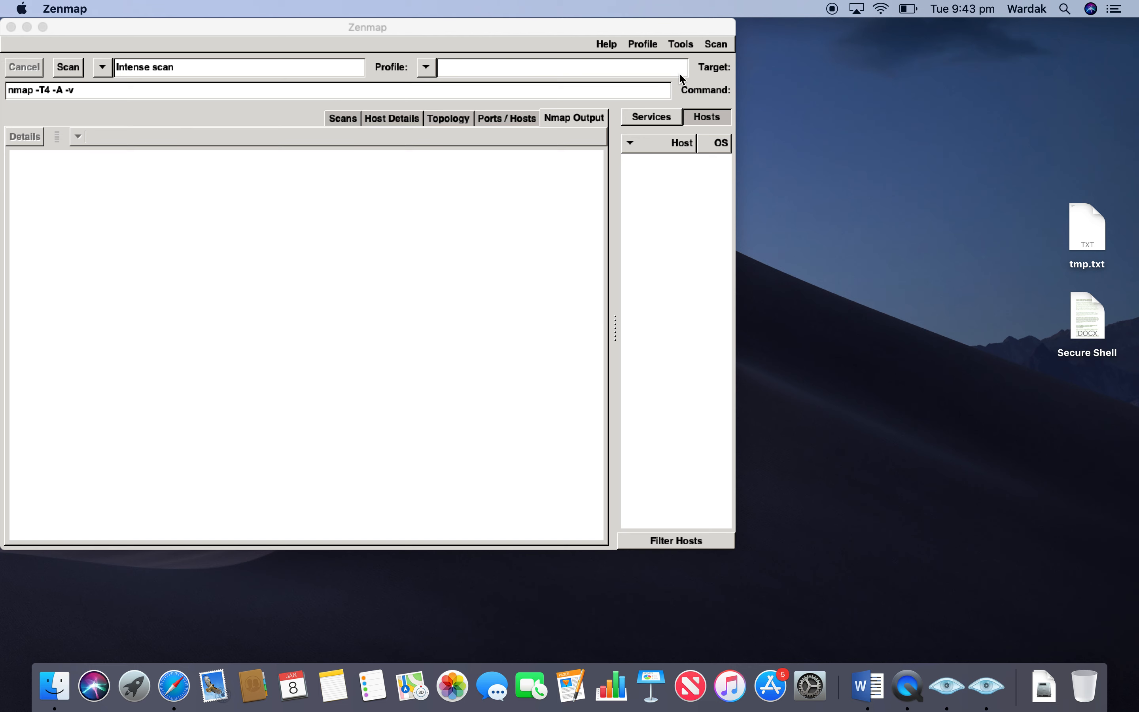
# Look through the available scan profiles without choosing one
pyautogui.click(701, 94)
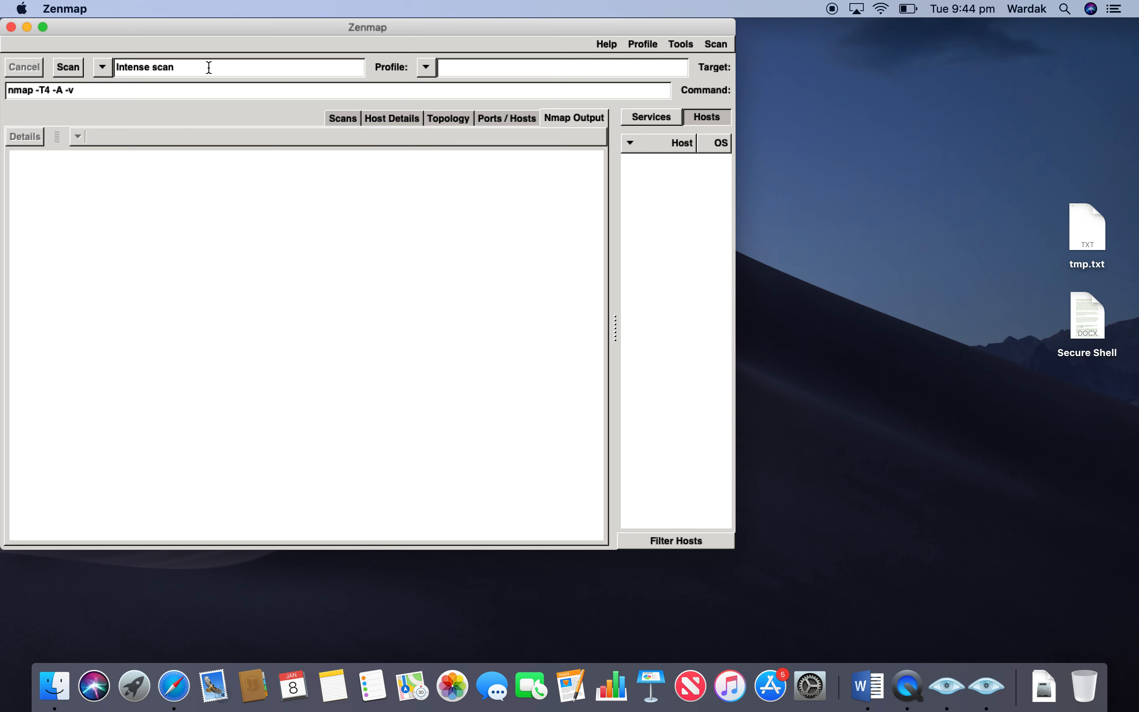
pyautogui.click(104, 67)
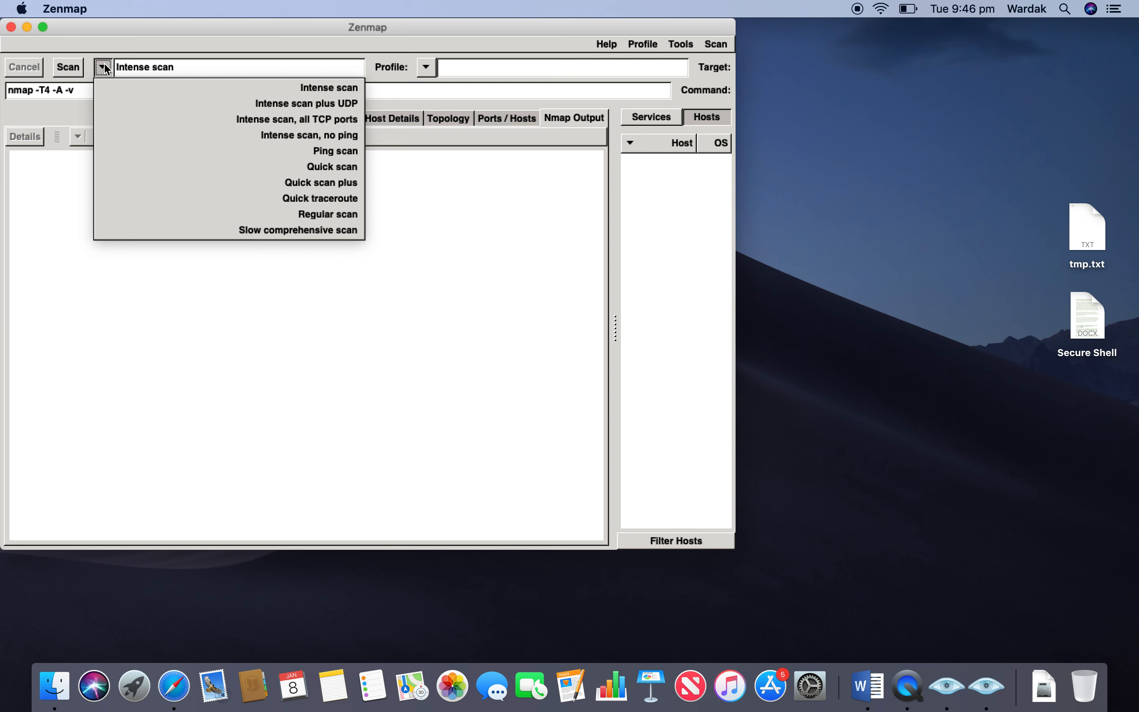
pyautogui.click(672, 59)
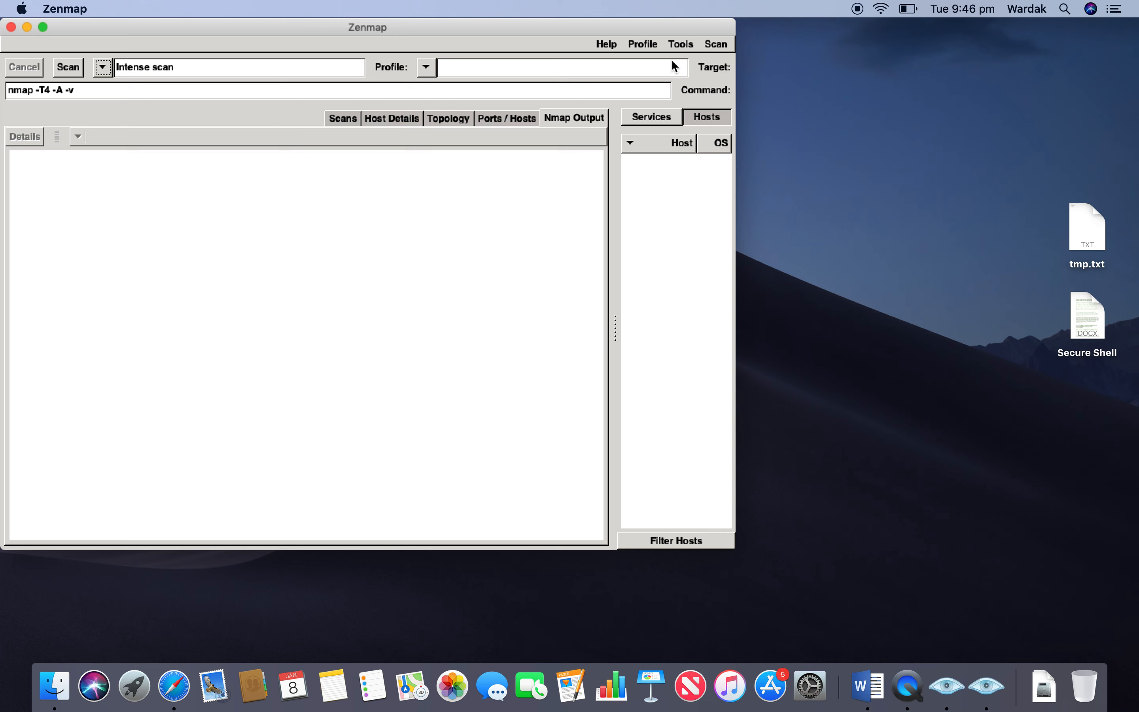
# Close Zenmap and launch it again through the system search
pyautogui.click(11, 27)
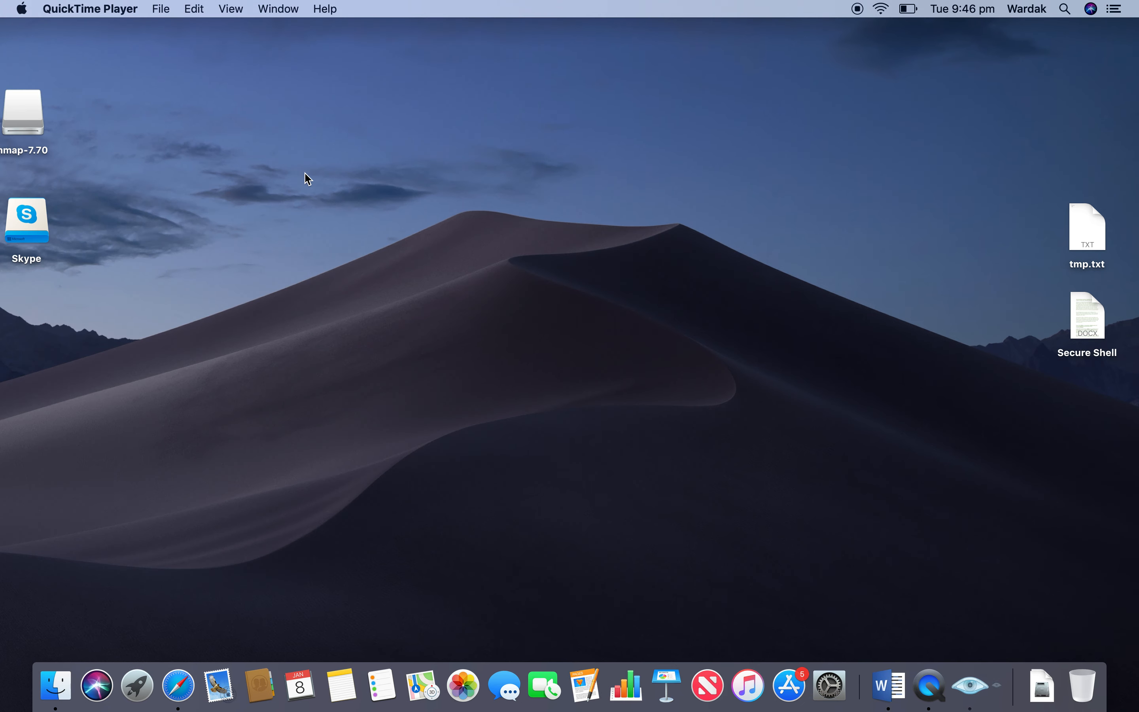
pyautogui.click(1065, 9)
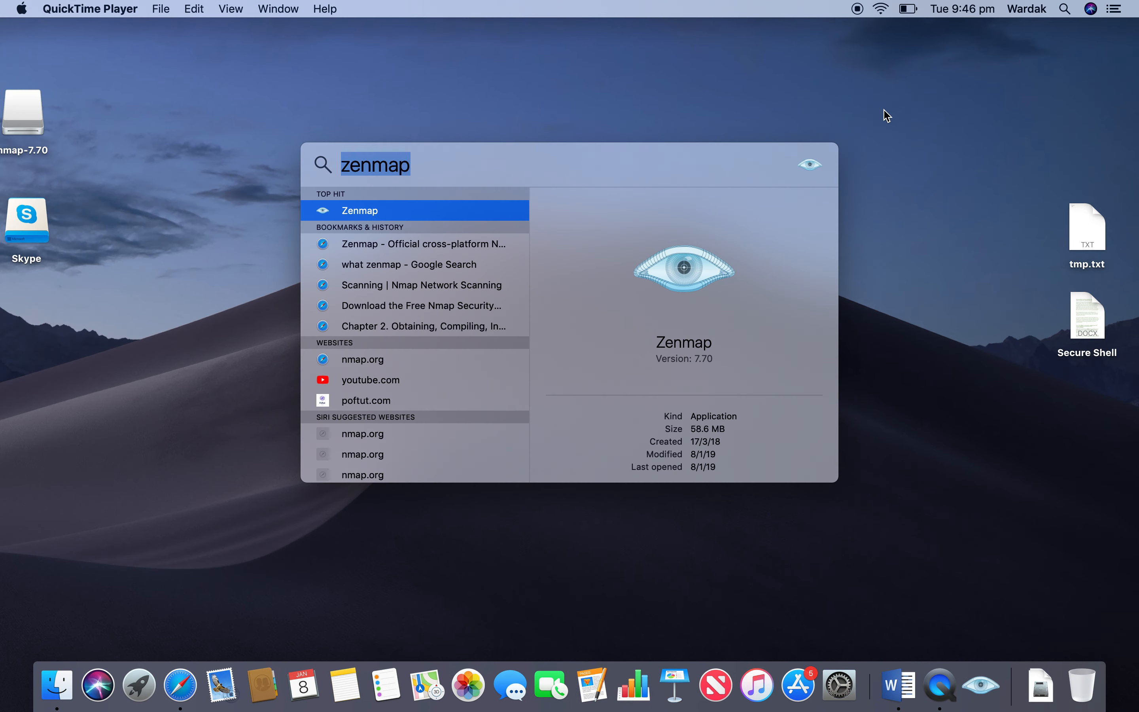
pyautogui.press('Return')
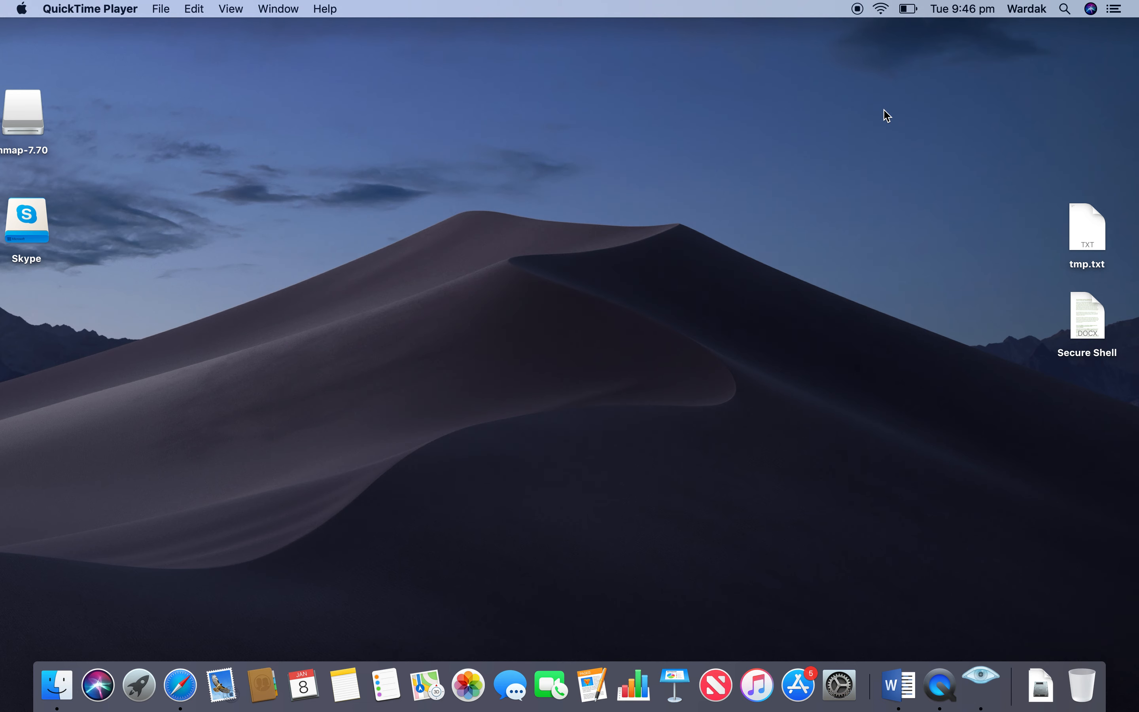
# Authorize the relaunched Zenmap with the account password
pyautogui.write('••')
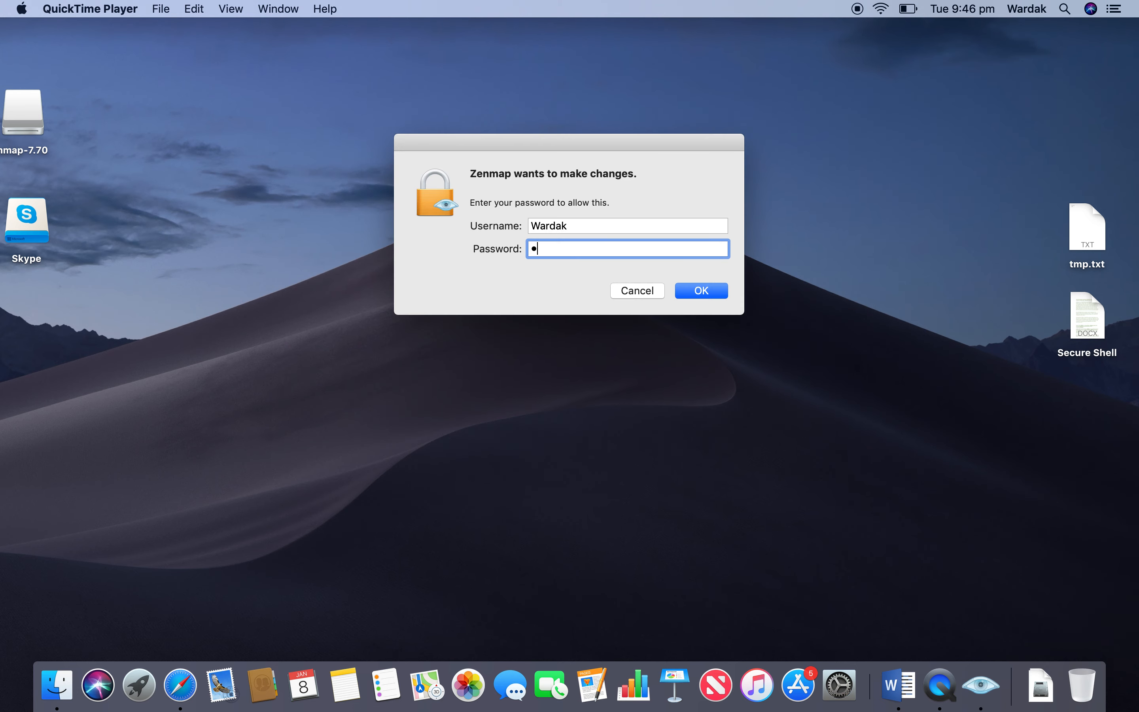
pyautogui.write('••••••••')
pyautogui.press('Return')
pyautogui.press('BackSpace')
pyautogui.press('capslock')
pyautogui.write('•')
pyautogui.press('capslock')
pyautogui.write('•••••••••')
pyautogui.press('Return')
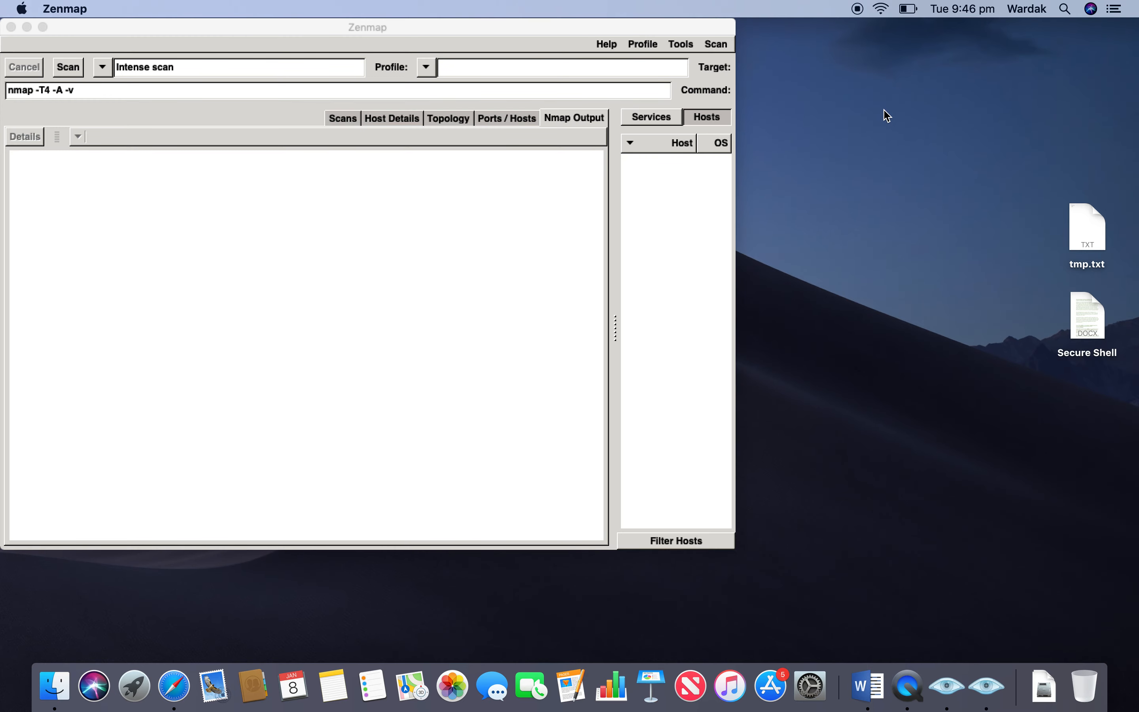
# Choose the Quick scan profile and set the scan target to 192.168.0.1
pyautogui.click(701, 69)
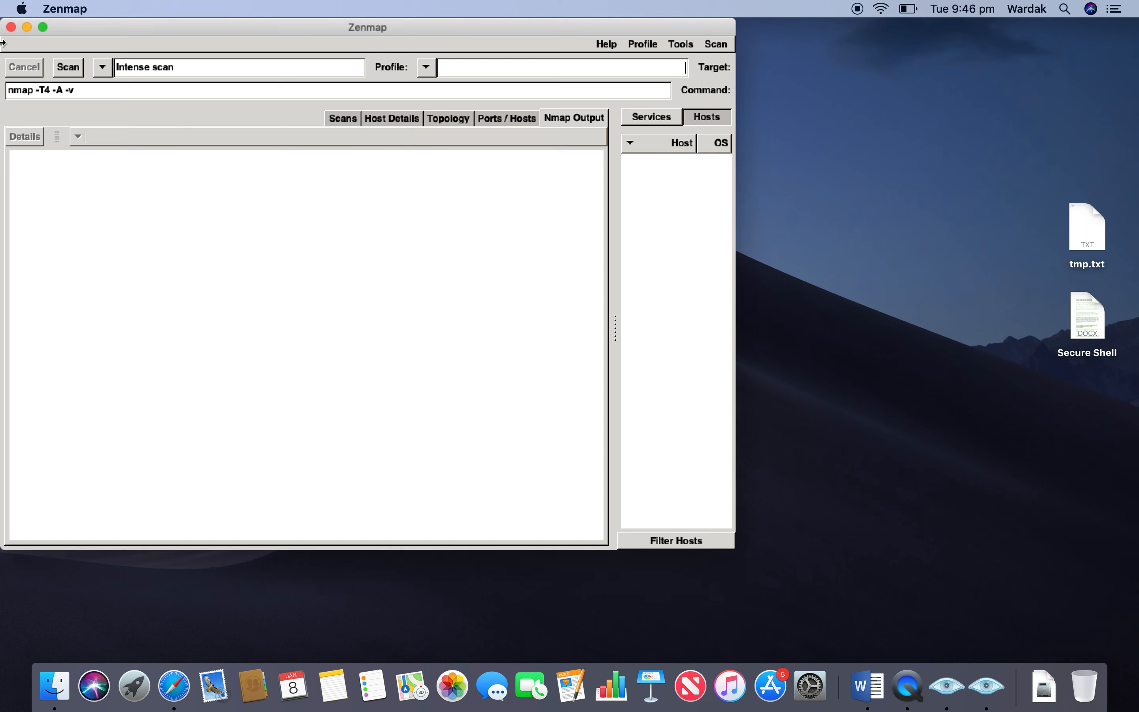
pyautogui.click(103, 67)
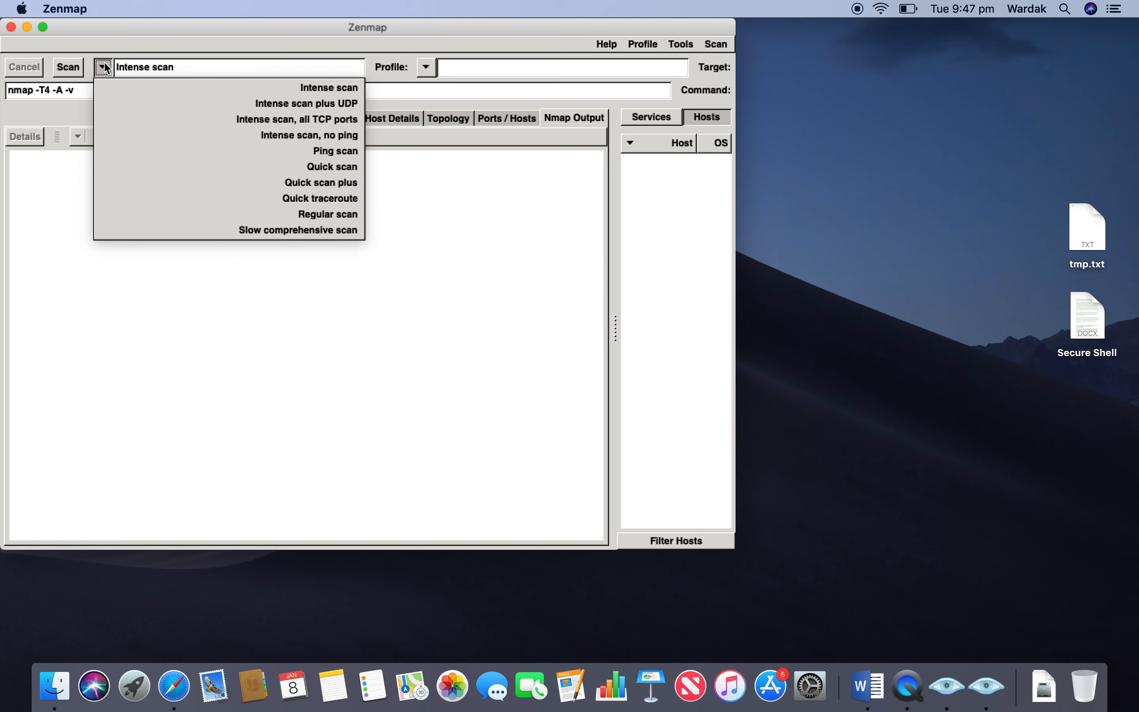
pyautogui.click(250, 170)
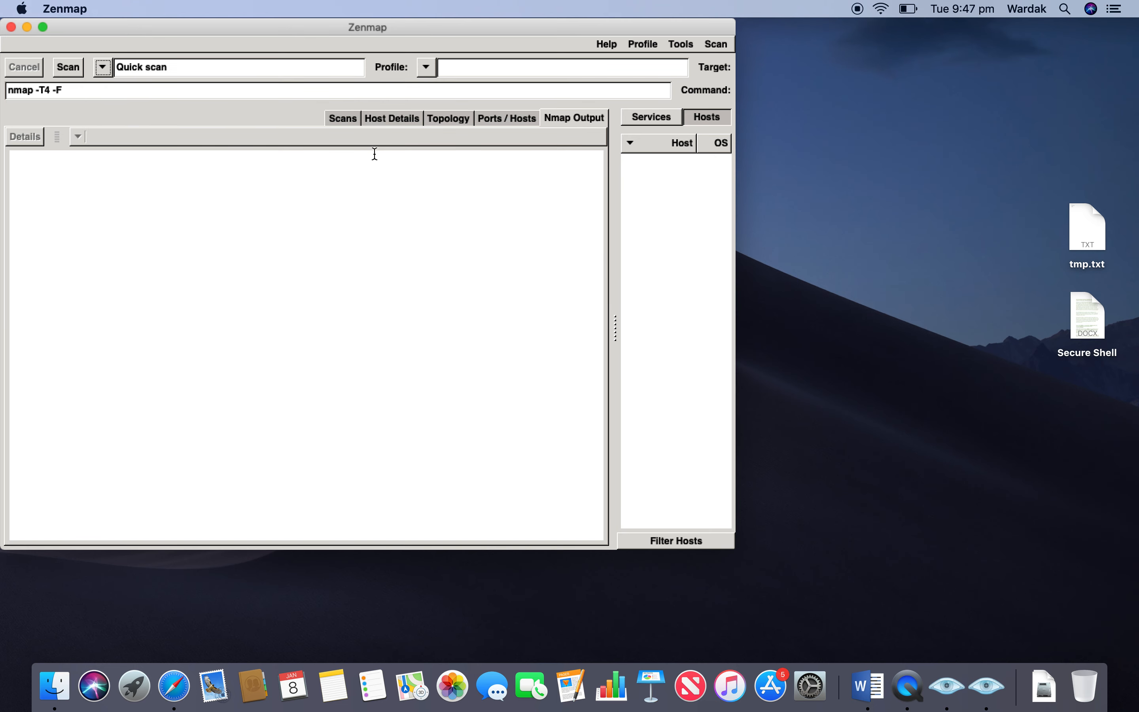
pyautogui.click(522, 74)
pyautogui.write('1')
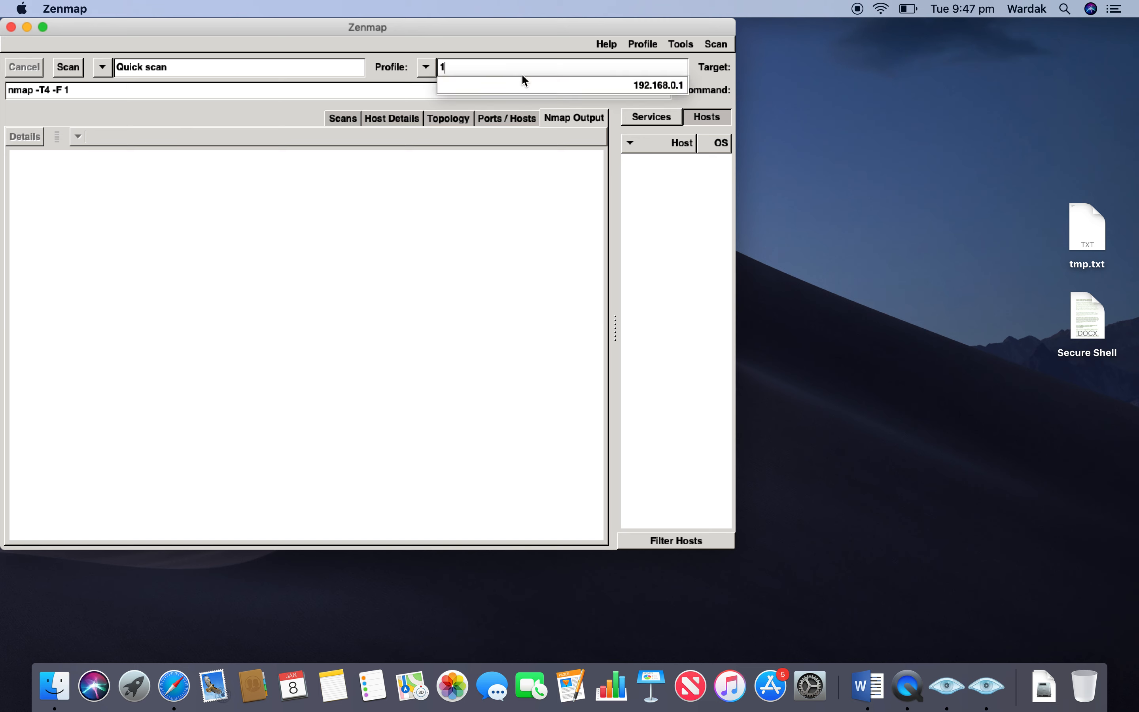
pyautogui.write('92.16')
pyautogui.press('Down')
pyautogui.press('Return')
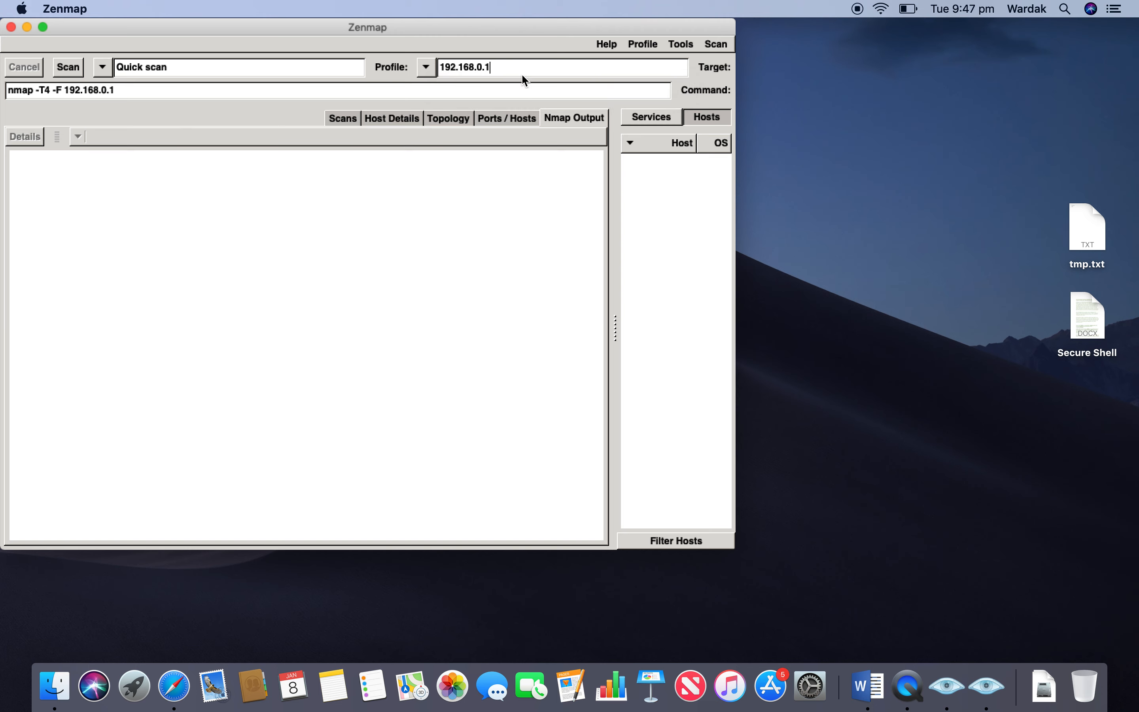
# Run the Quick scan on 192.168.0.1 and show the host details of the scanned gateway
pyautogui.click(70, 68)
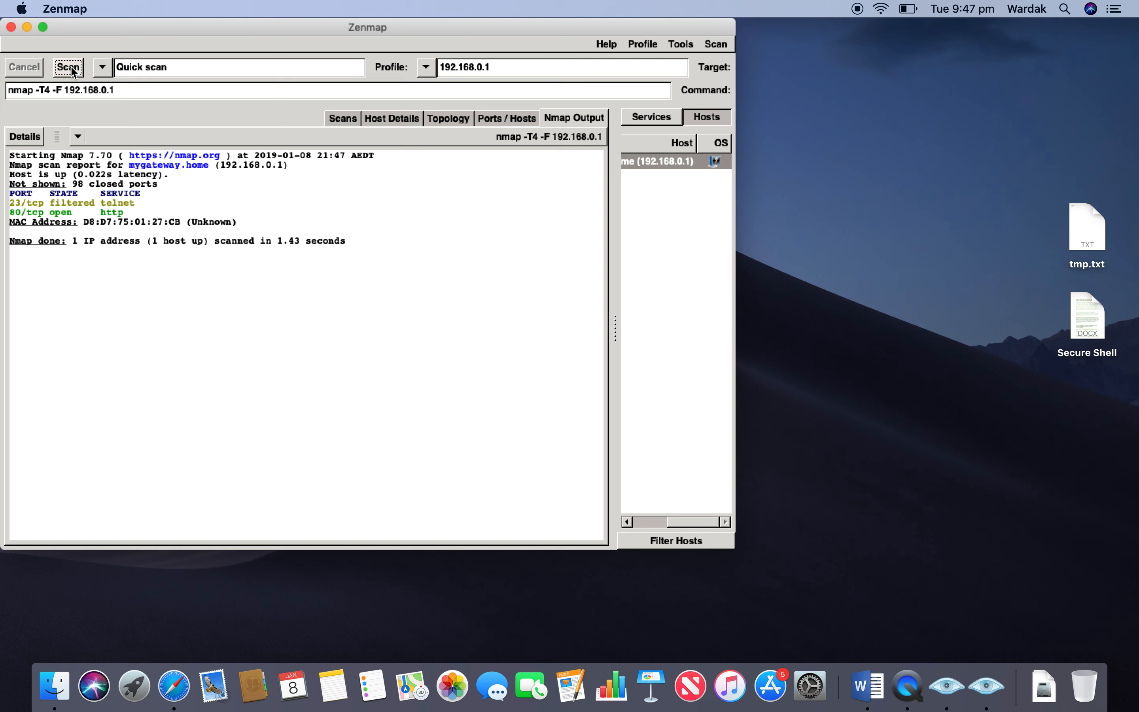
pyautogui.click(72, 69)
pyautogui.click(404, 120)
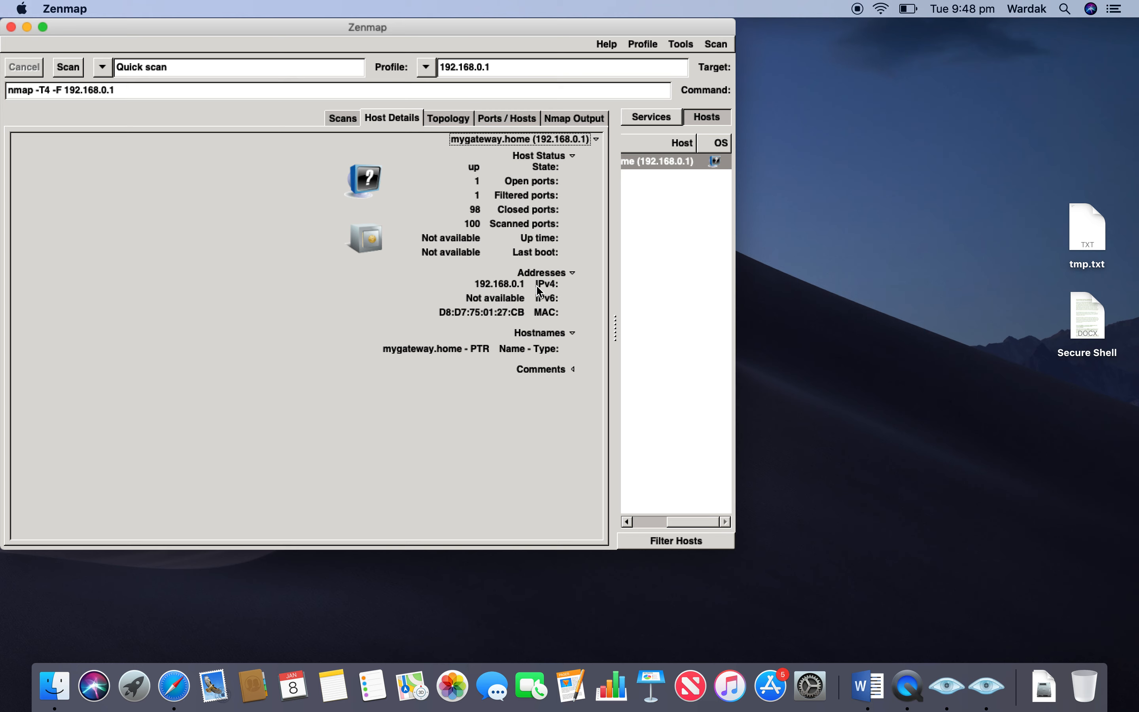
# Switch the profile to Quick scan plus and scan 192.168.0.1 with it
pyautogui.click(102, 67)
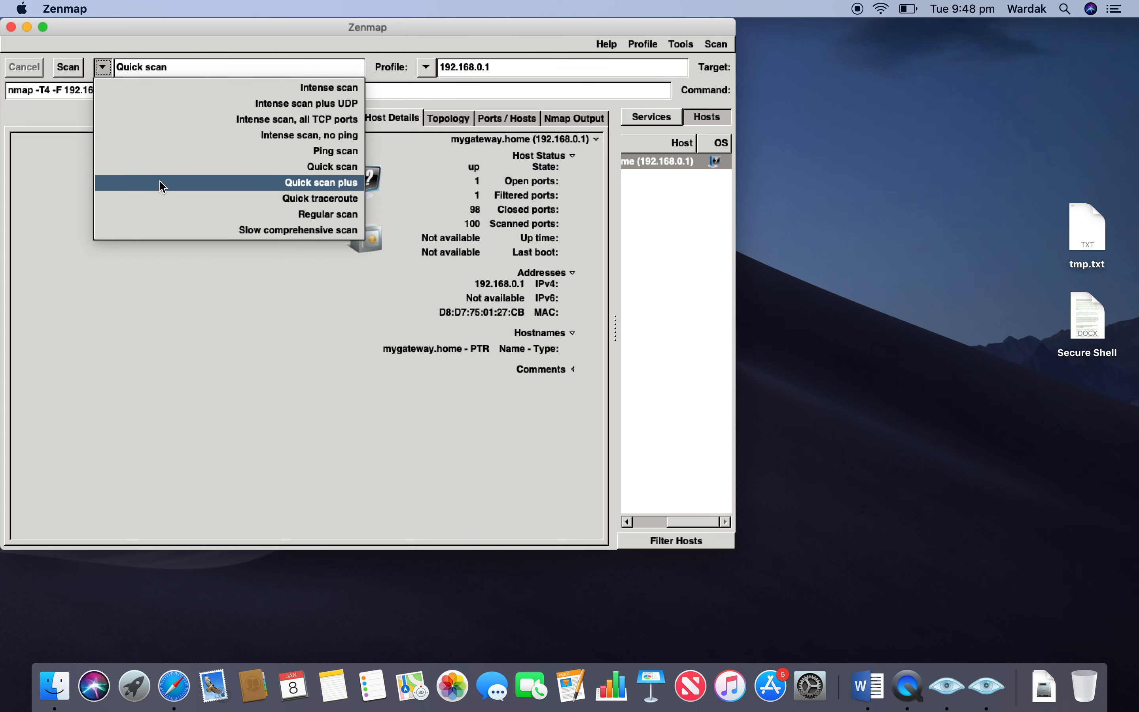
pyautogui.click(162, 186)
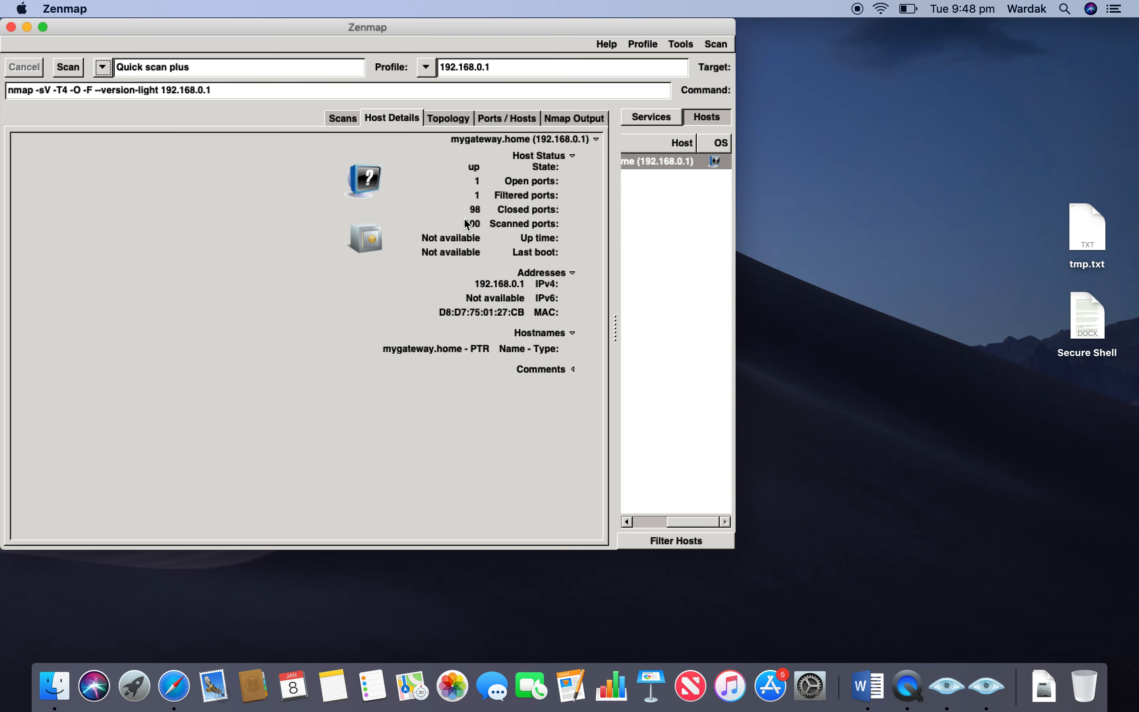
pyautogui.click(69, 69)
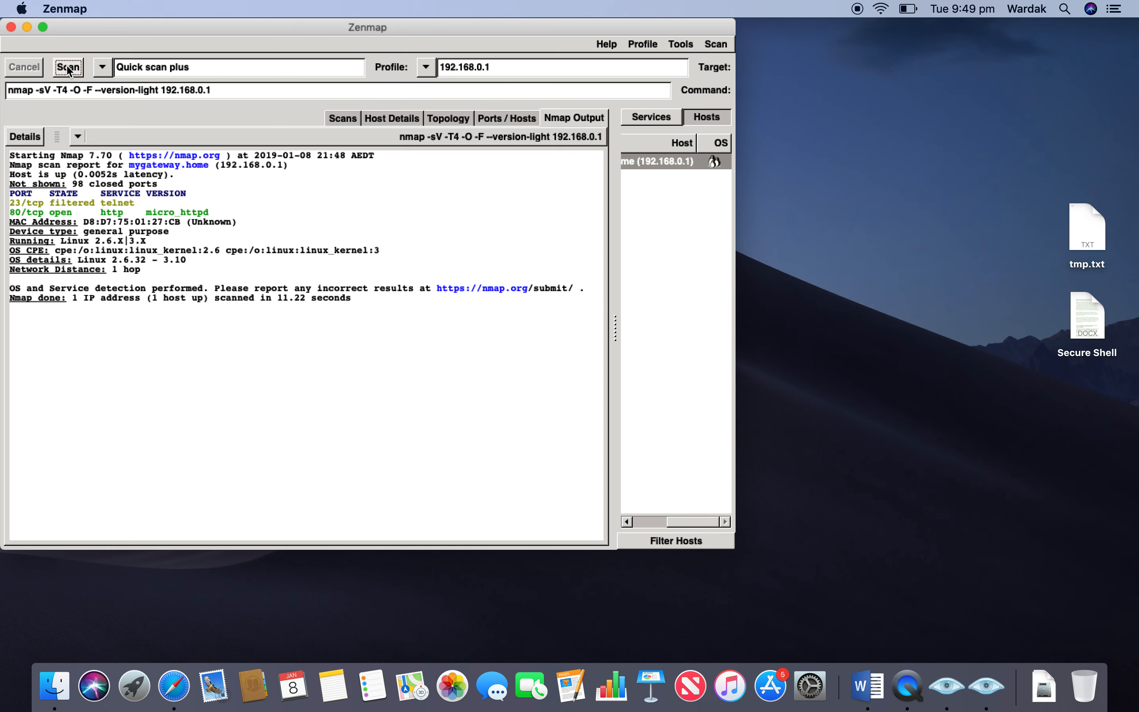
# Show the host details from the Quick scan plus and expand the Ports used and OS Classes sections
pyautogui.click(382, 119)
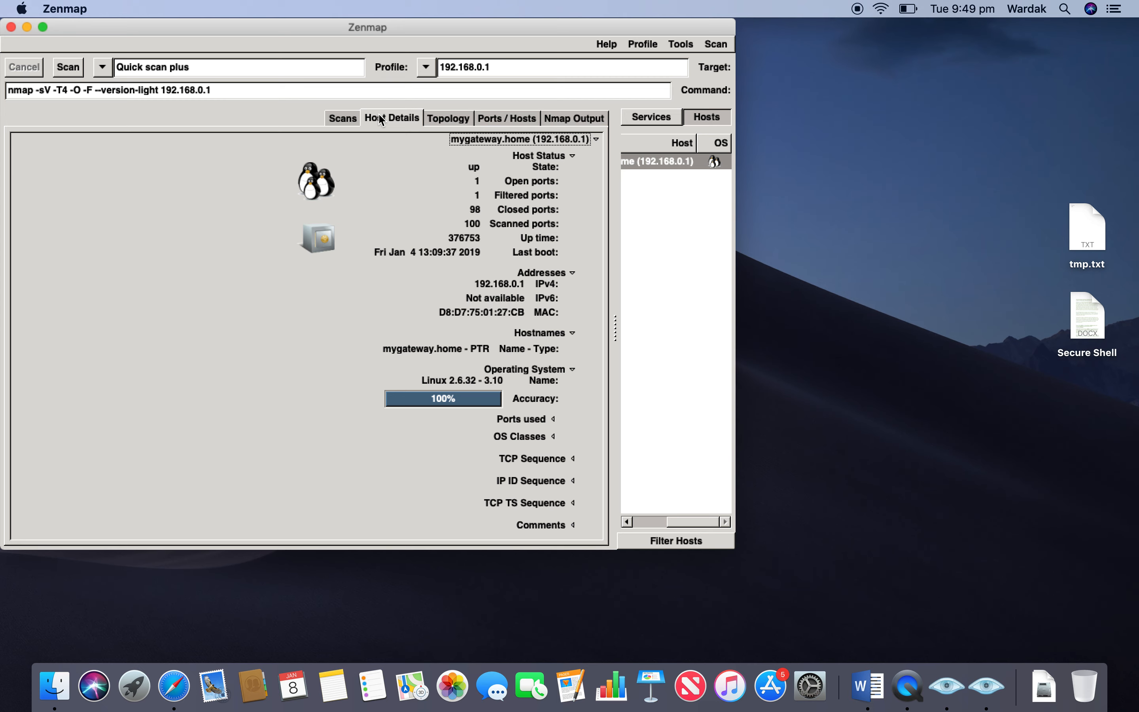
pyautogui.scroll(3, 382, 120)
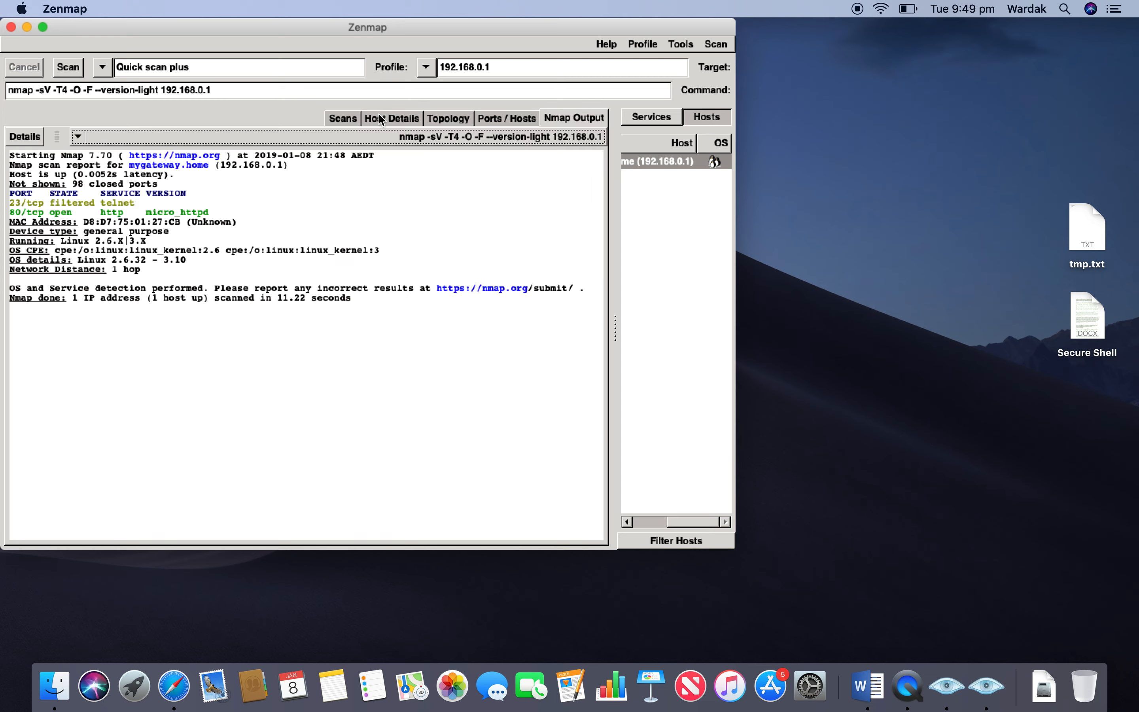
pyautogui.click(386, 118)
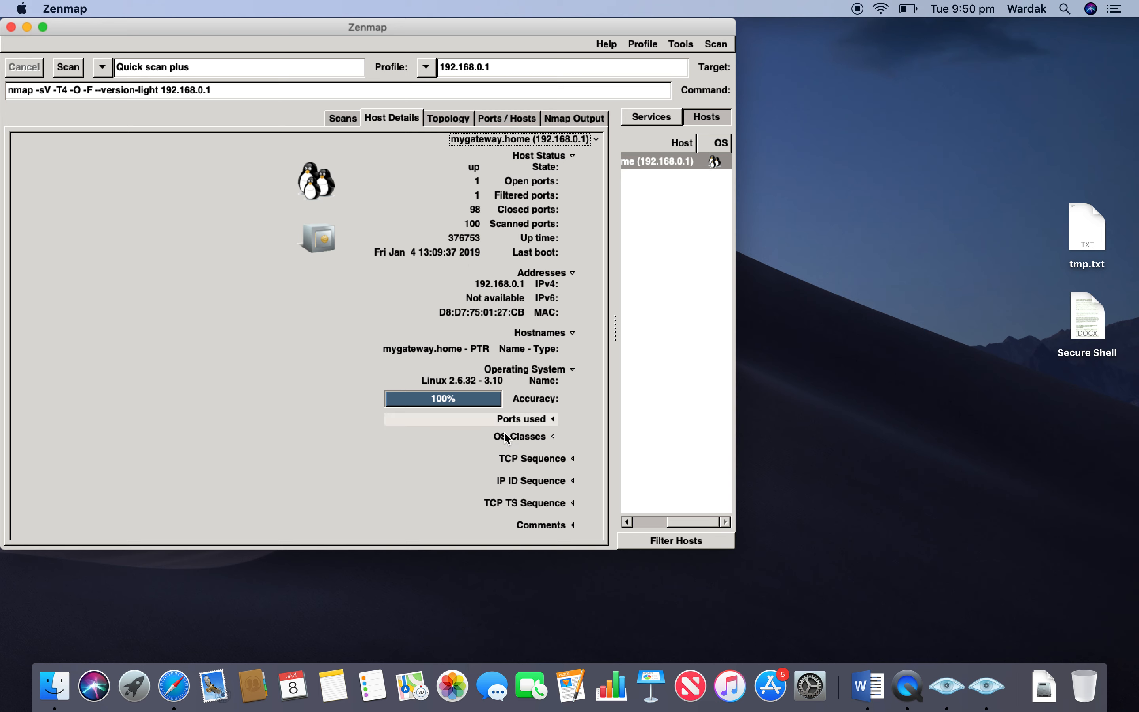
pyautogui.click(521, 419)
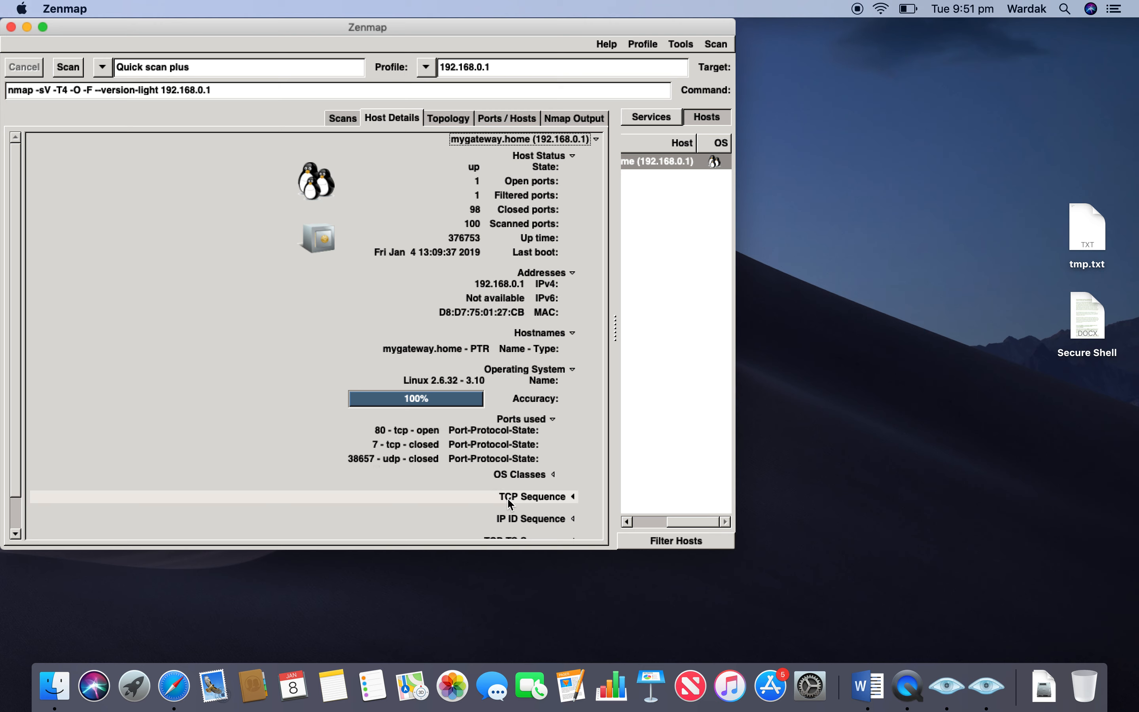
pyautogui.click(535, 478)
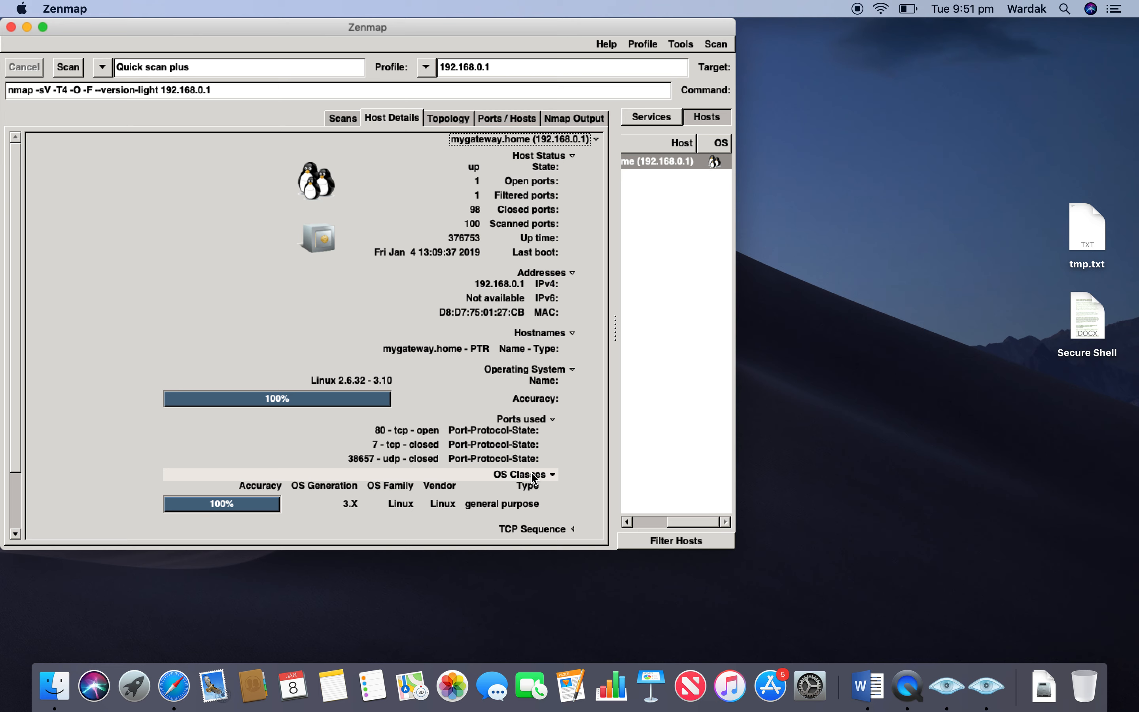
# Expand the TCP Sequence and IP ID Sequence sections of the host details to examine their values
pyautogui.scroll(-3, 534, 478)
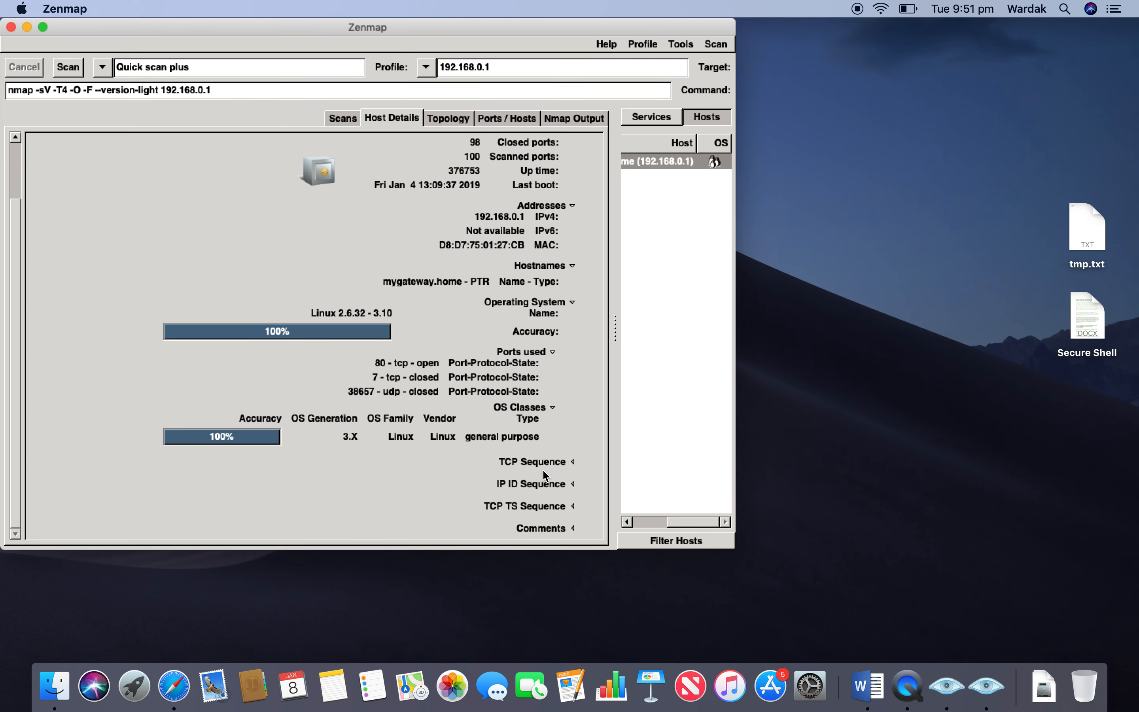
pyautogui.click(542, 462)
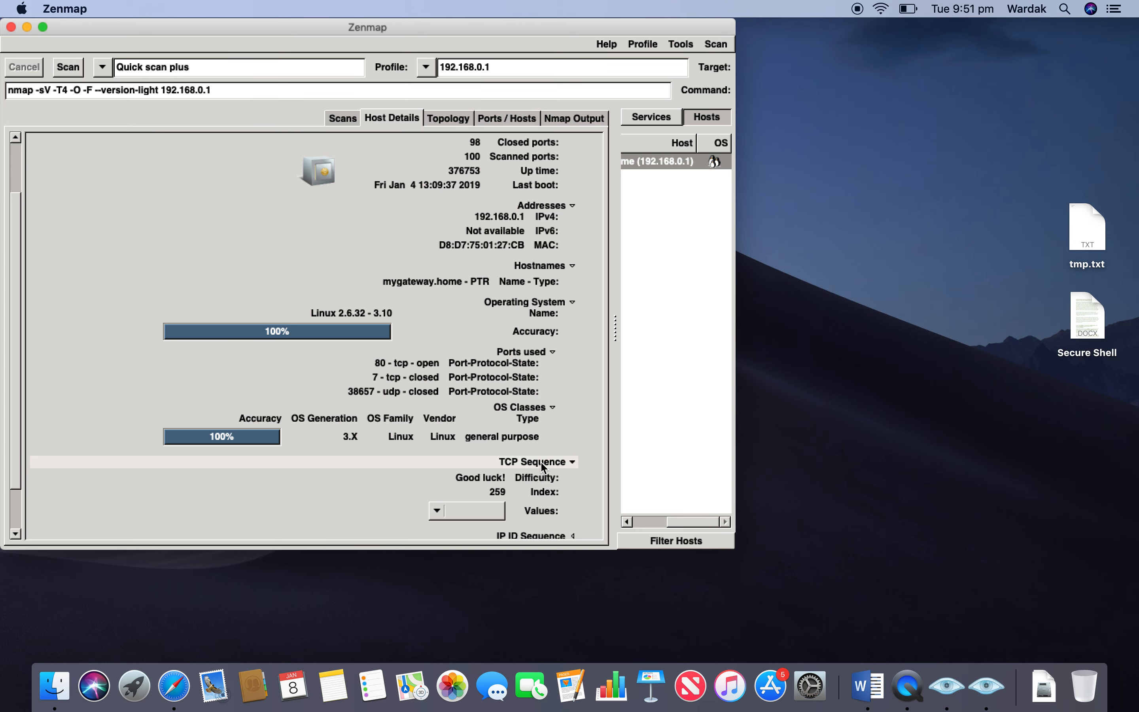
pyautogui.scroll(-2, 541, 464)
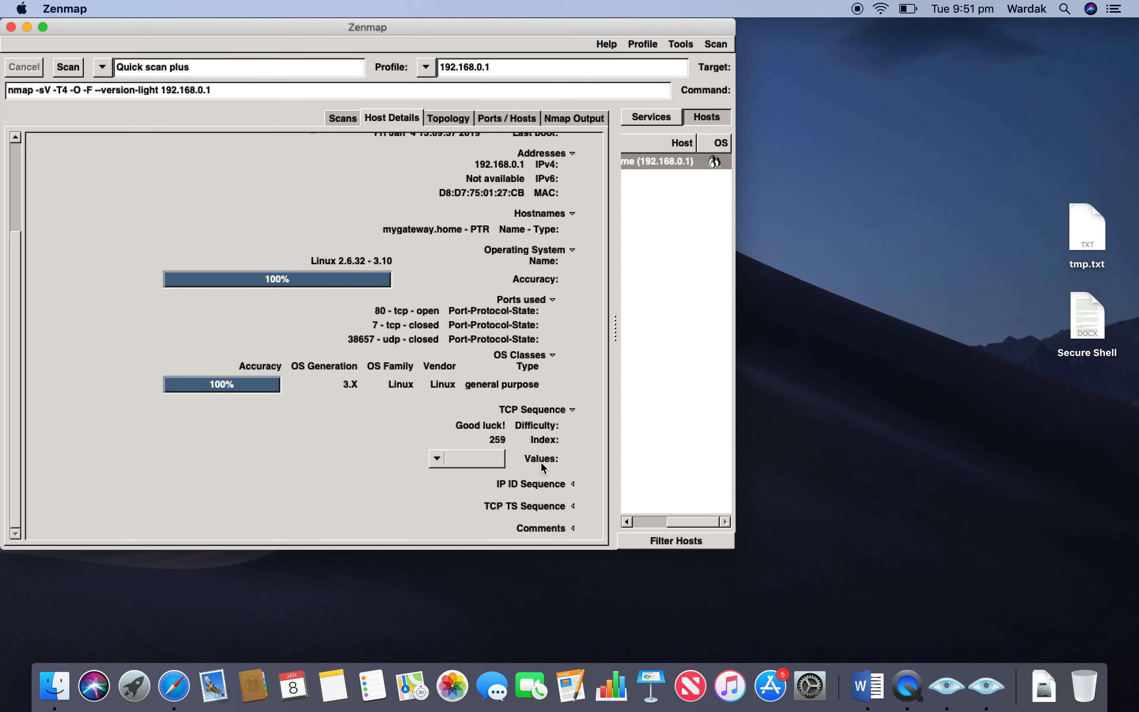
pyautogui.click(545, 489)
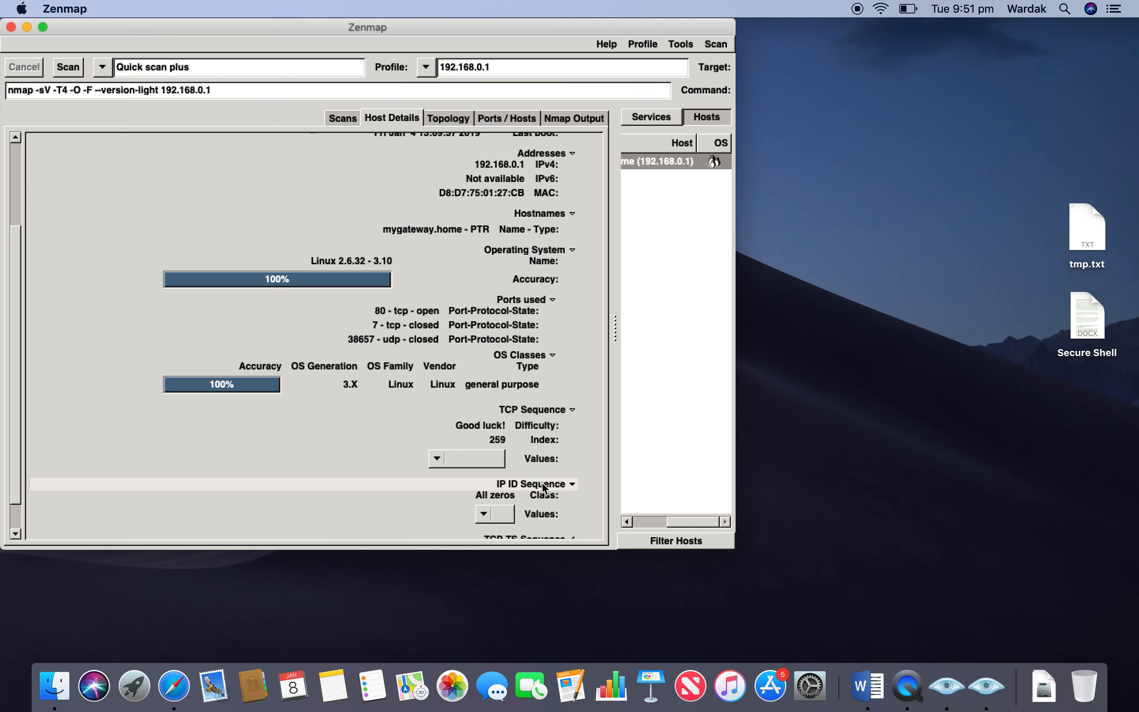
pyautogui.scroll(-1, 545, 488)
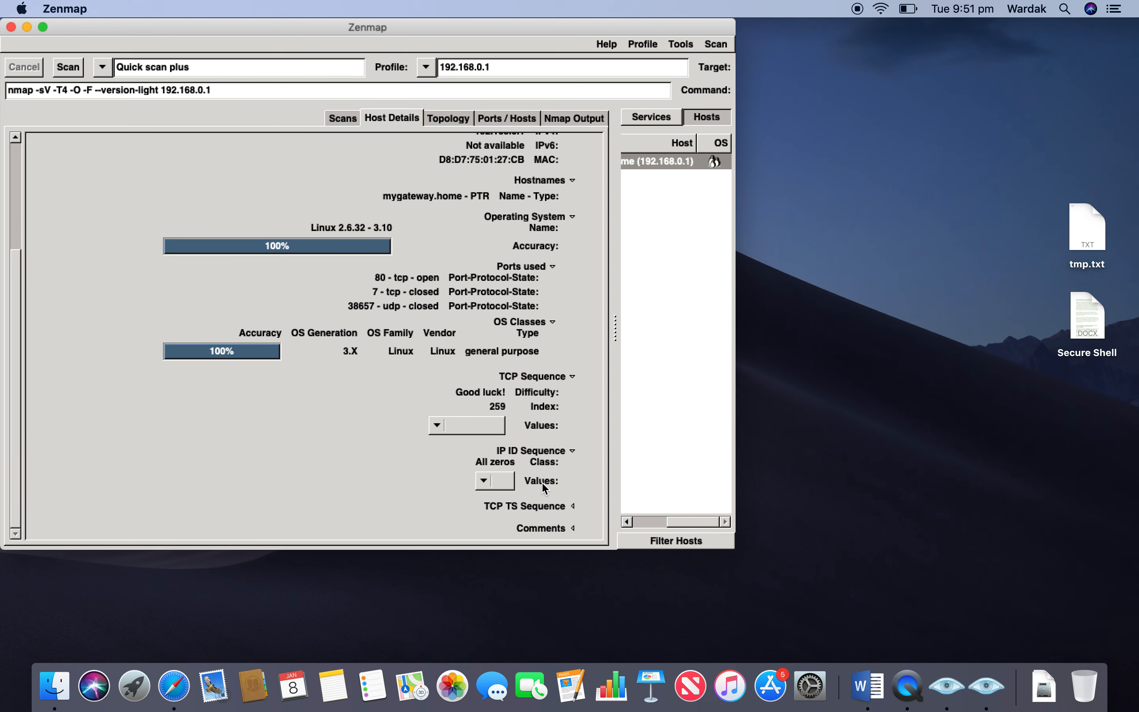
# Expand the TCP TS Sequence and Comments sections of the gateway's host details
pyautogui.click(550, 513)
pyautogui.scroll(-1, 550, 513)
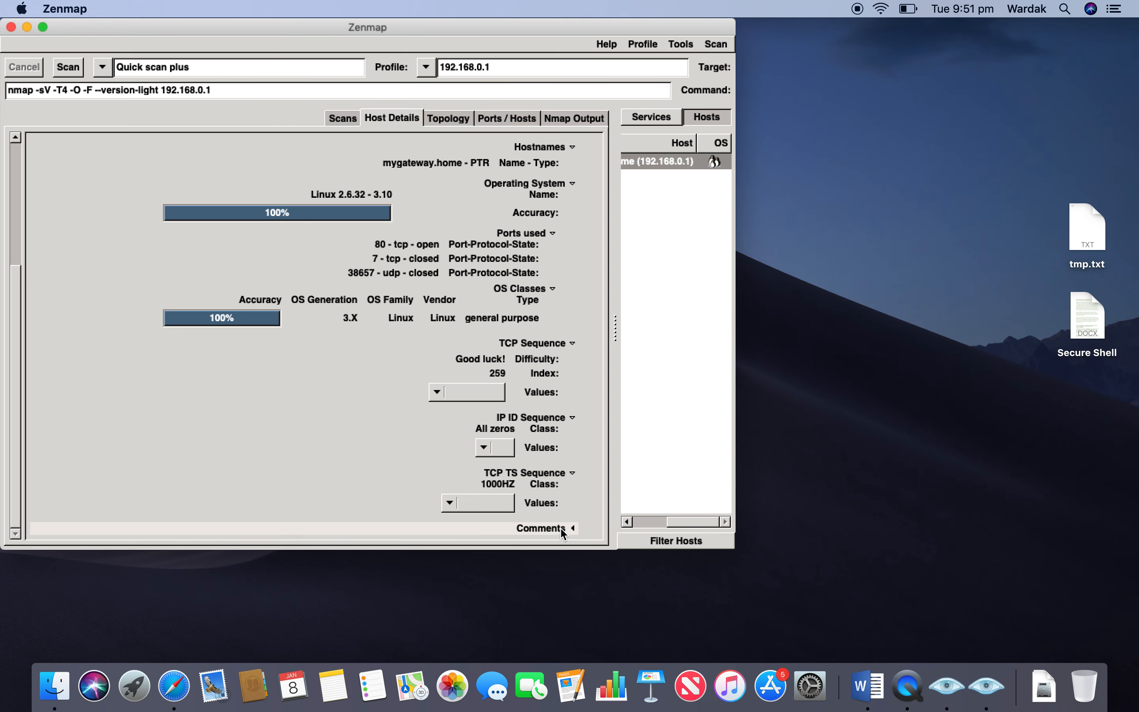
pyautogui.click(560, 528)
# Enter the sample text "hjhj" in the host's comments and erase it again
pyautogui.click(536, 507)
pyautogui.write('hjhj')
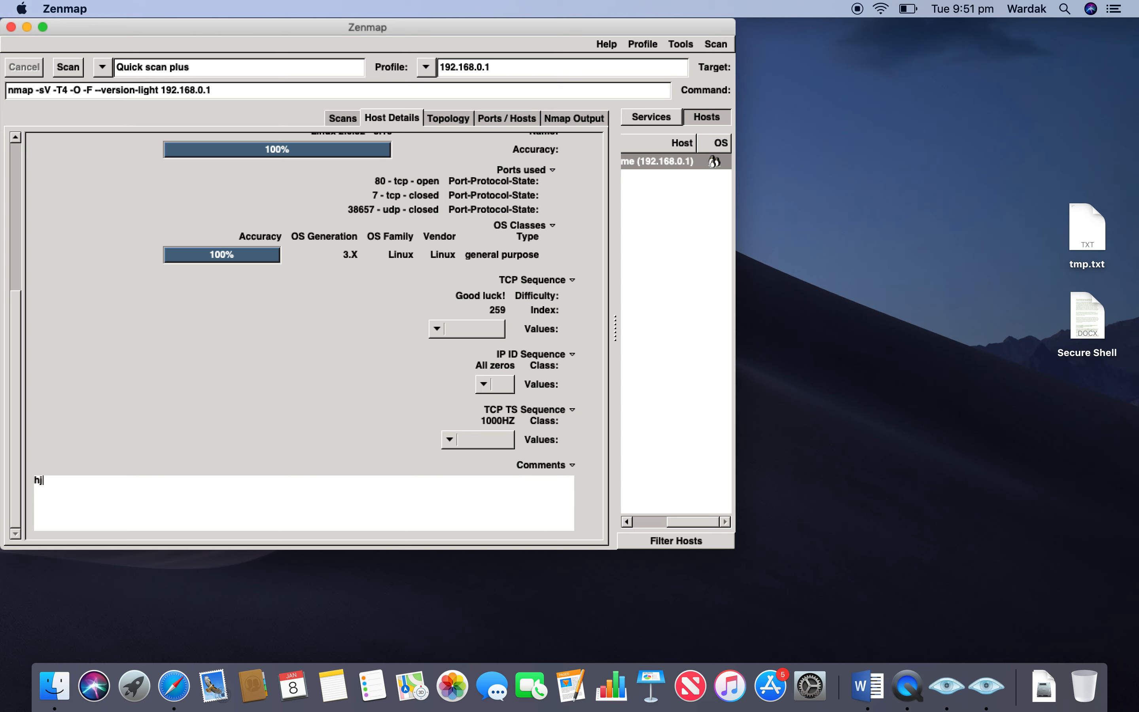
pyautogui.press('BackSpace')
pyautogui.press('BackSpace')
pyautogui.press('BackSpace')
pyautogui.press('BackSpace')
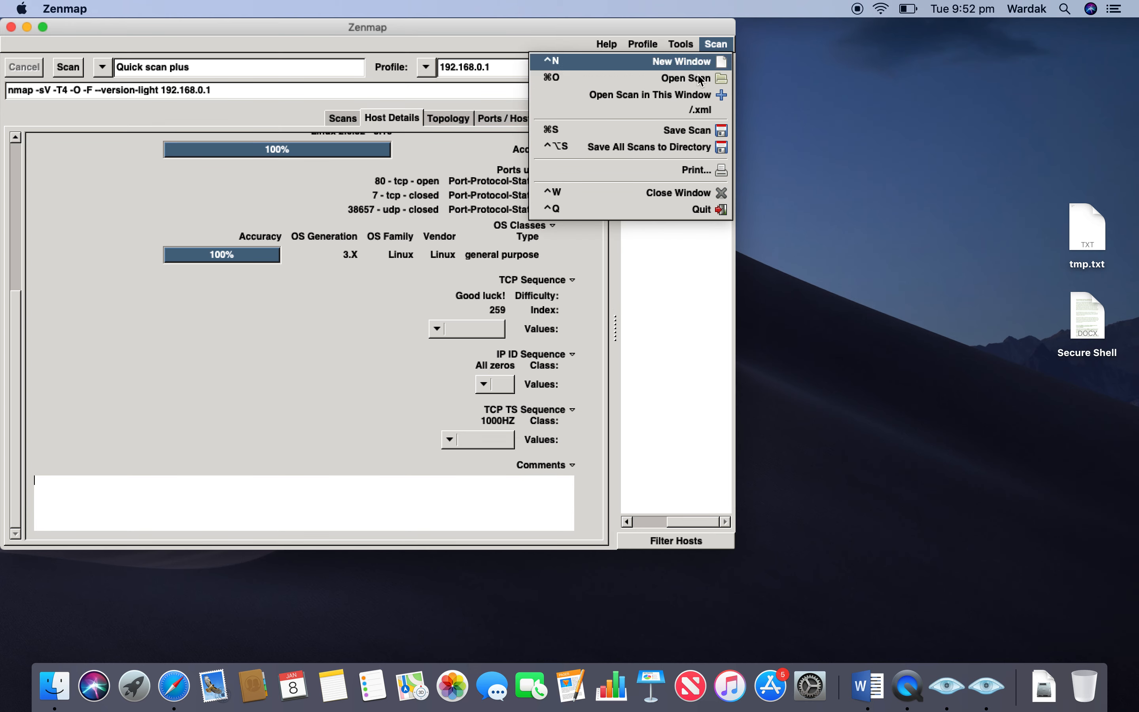
# Save the scan as 0.xml in Nmap XML format in the root folder, declining to replace the existing .xml file
pyautogui.click(682, 134)
pyautogui.click(267, 324)
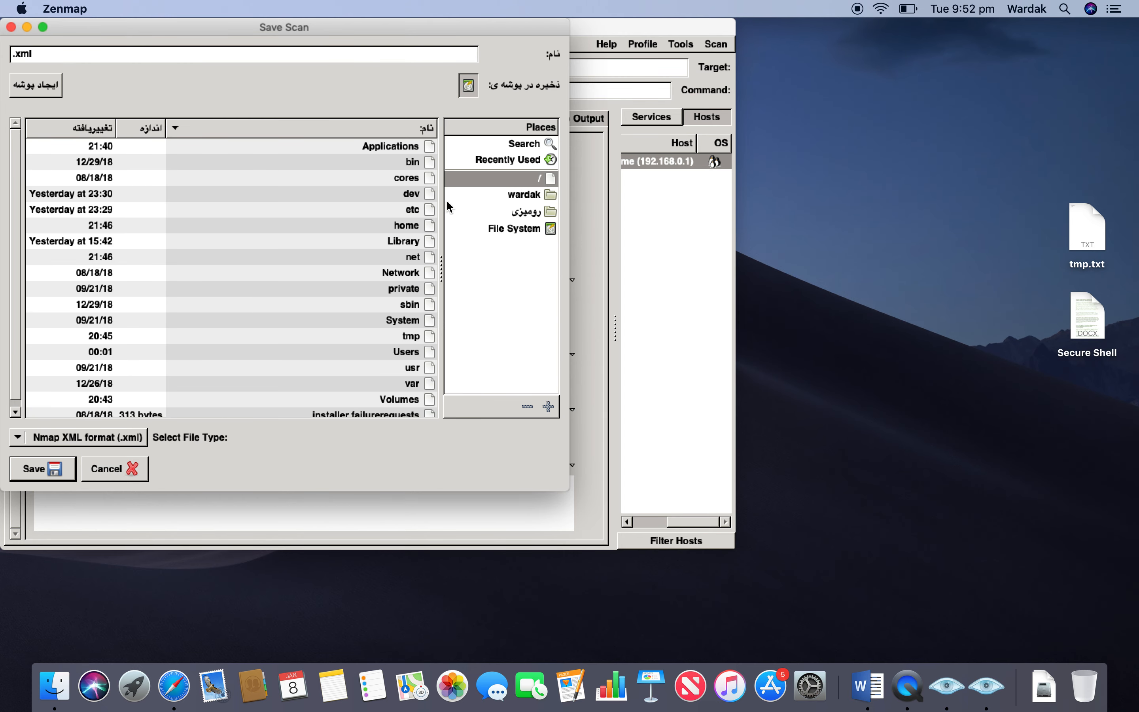
pyautogui.click(38, 468)
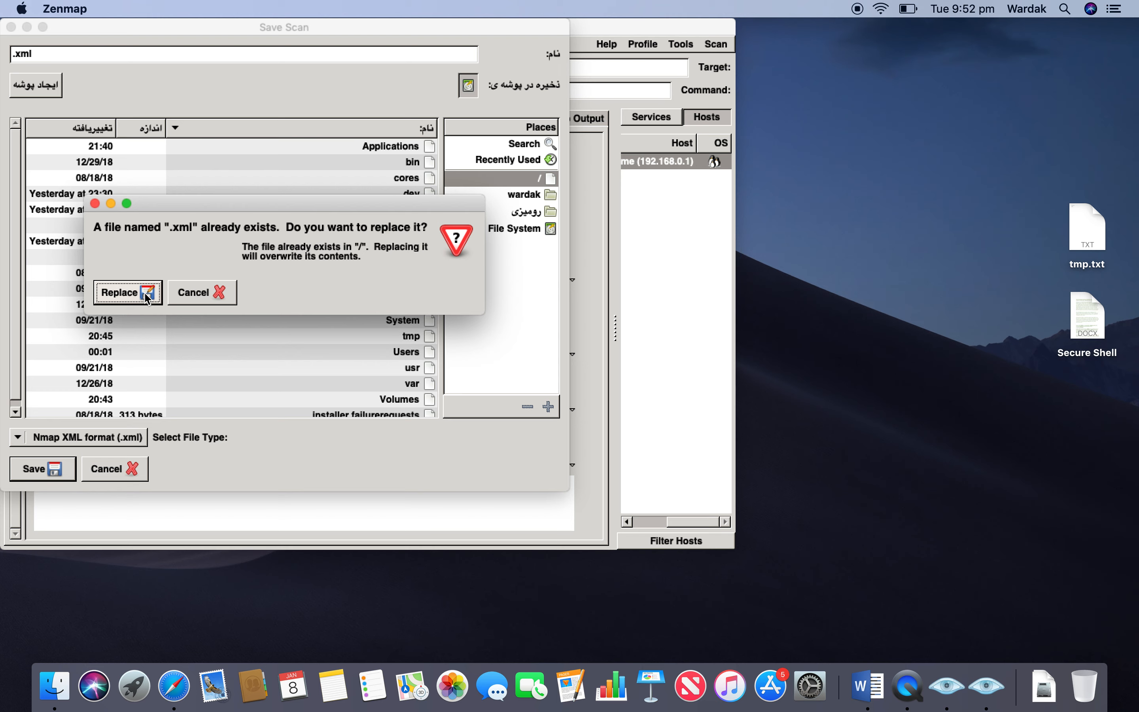
pyautogui.click(74, 59)
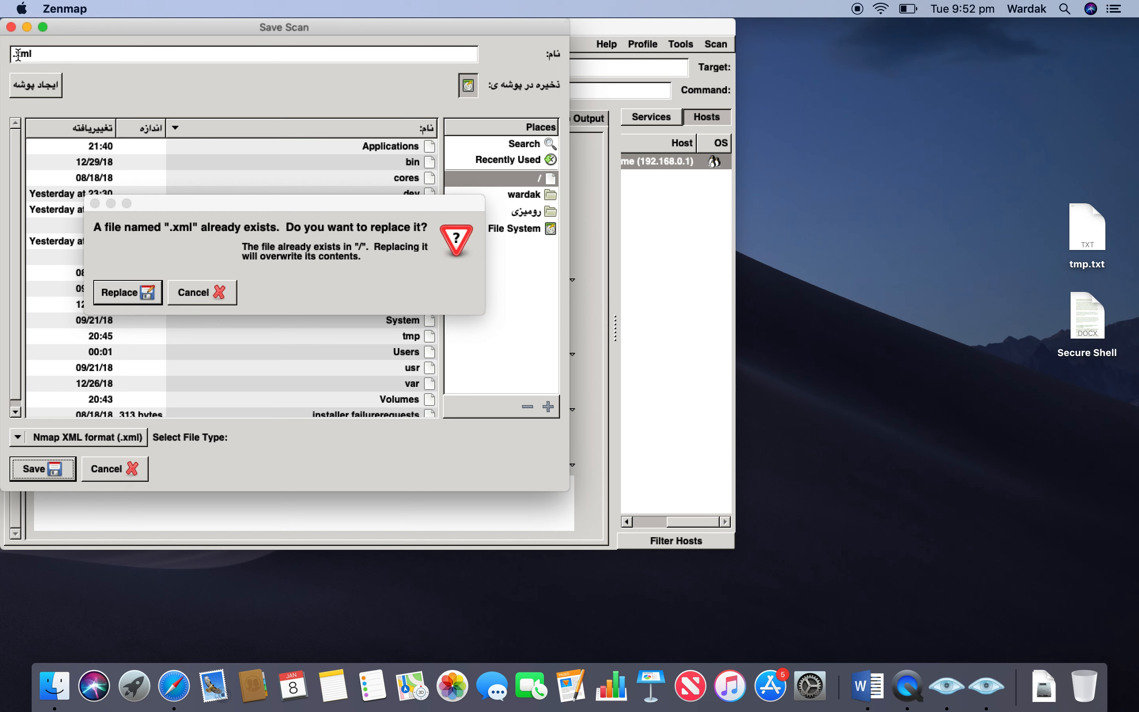
pyautogui.click(193, 294)
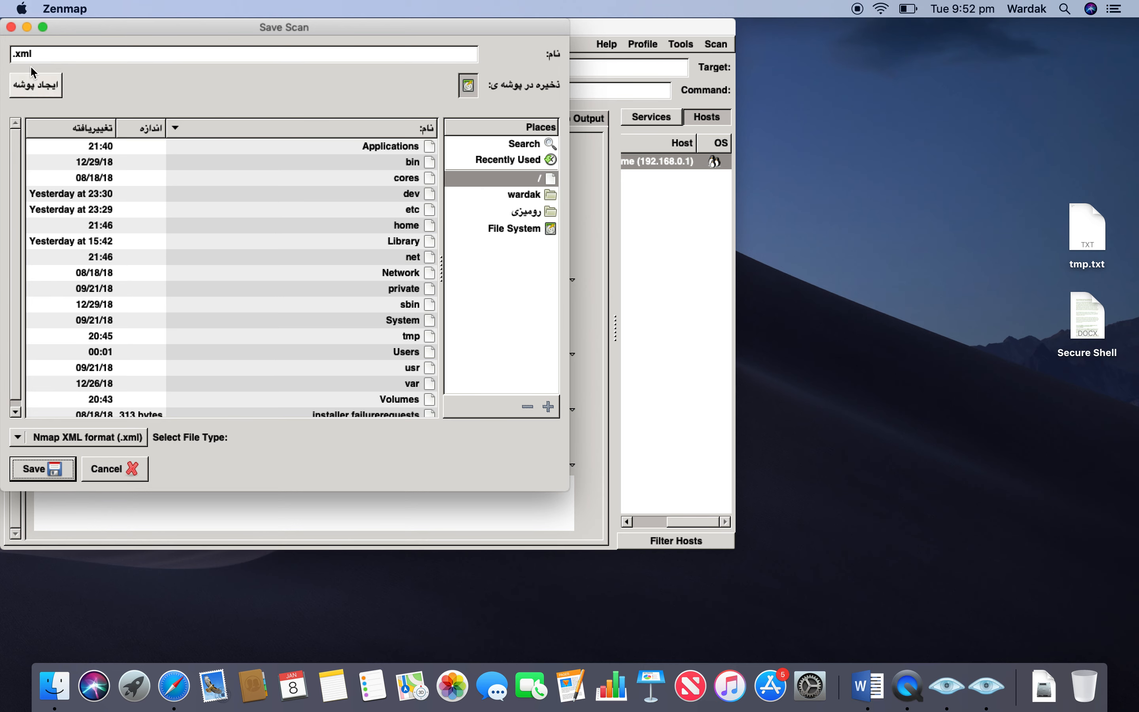
pyautogui.click(20, 54)
pyautogui.press('Left')
pyautogui.press('Left')
pyautogui.write('0')
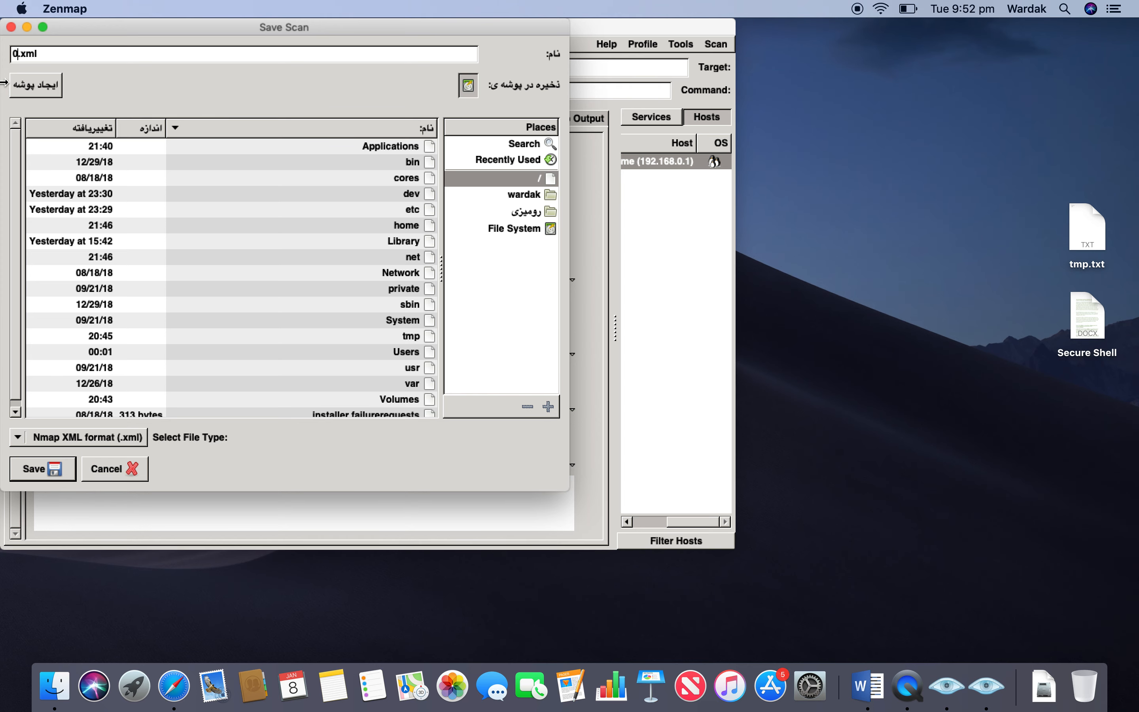
pyautogui.click(29, 473)
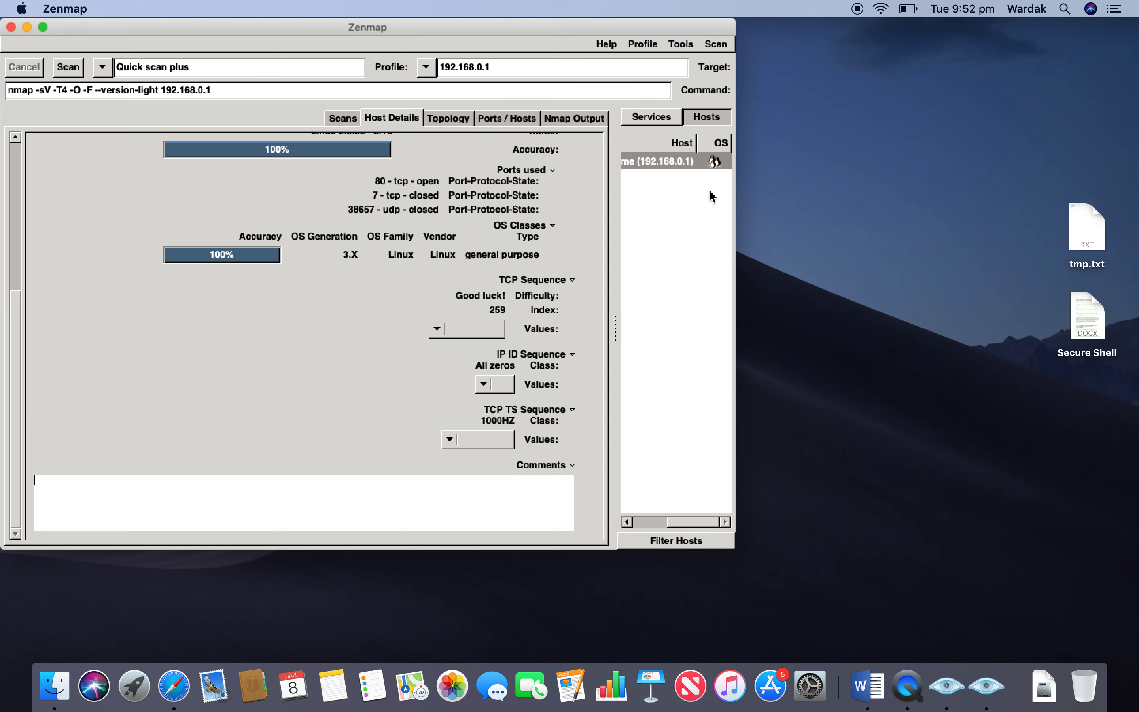
# Compare scan results with Quick scan on 192.168.0.1 as B Scan and Quick scan plus on 192.168.0.1 as A Scan
pyautogui.click(681, 44)
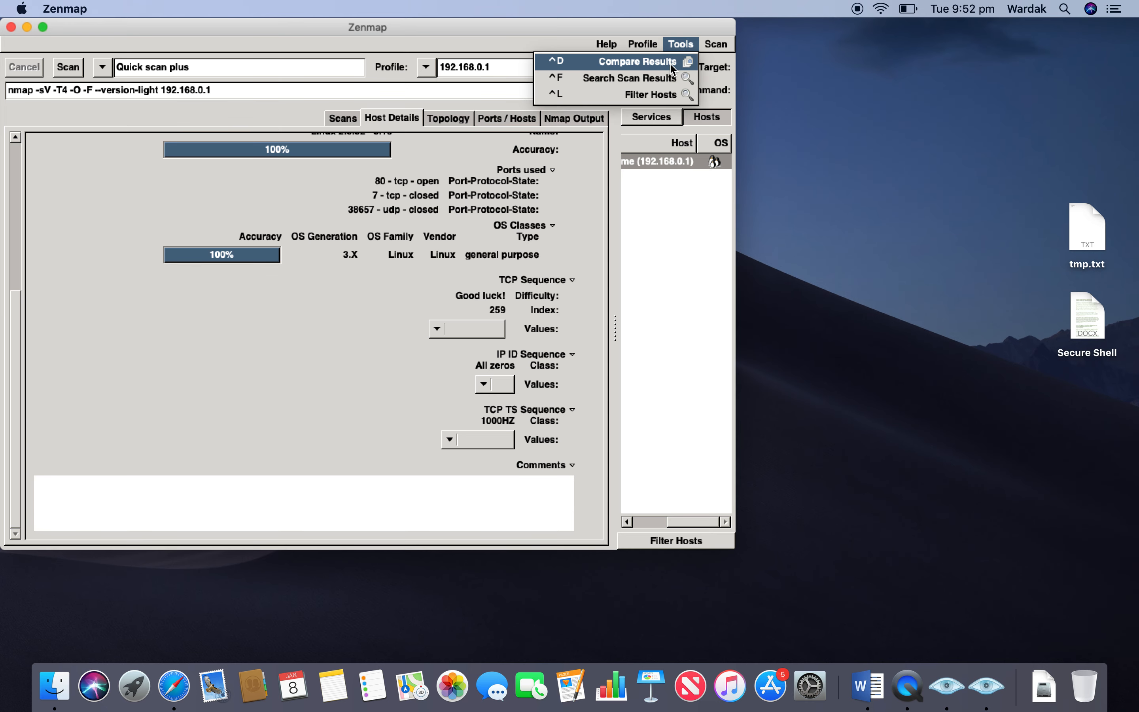
pyautogui.click(678, 62)
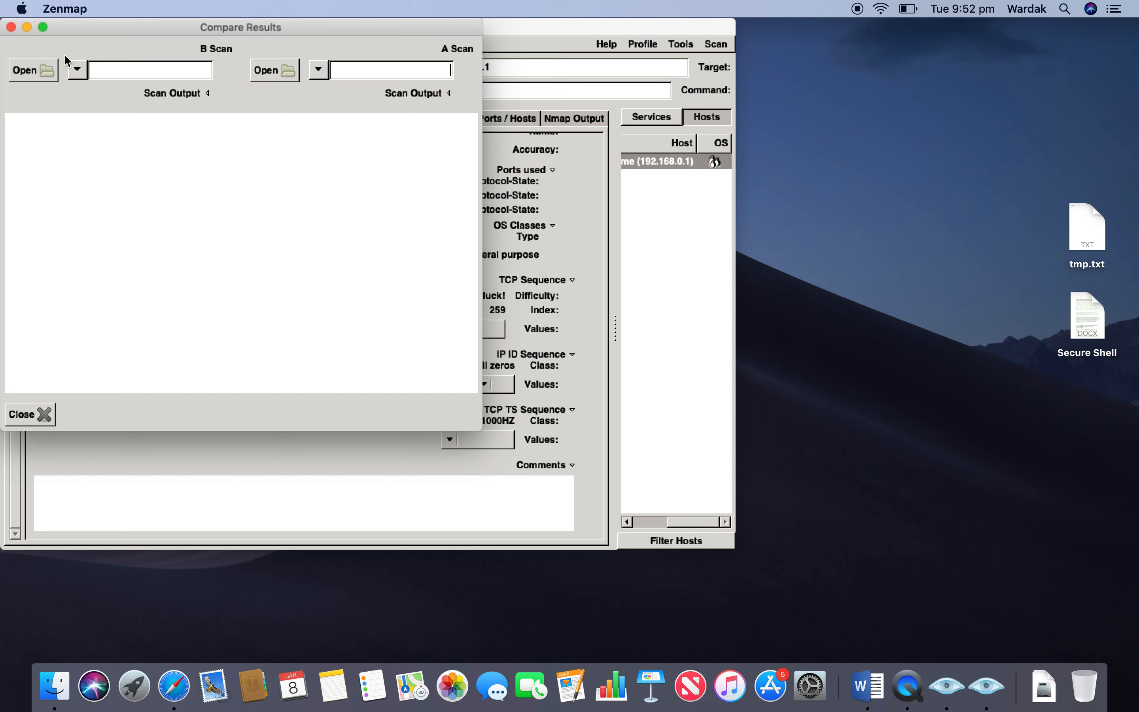
pyautogui.click(77, 70)
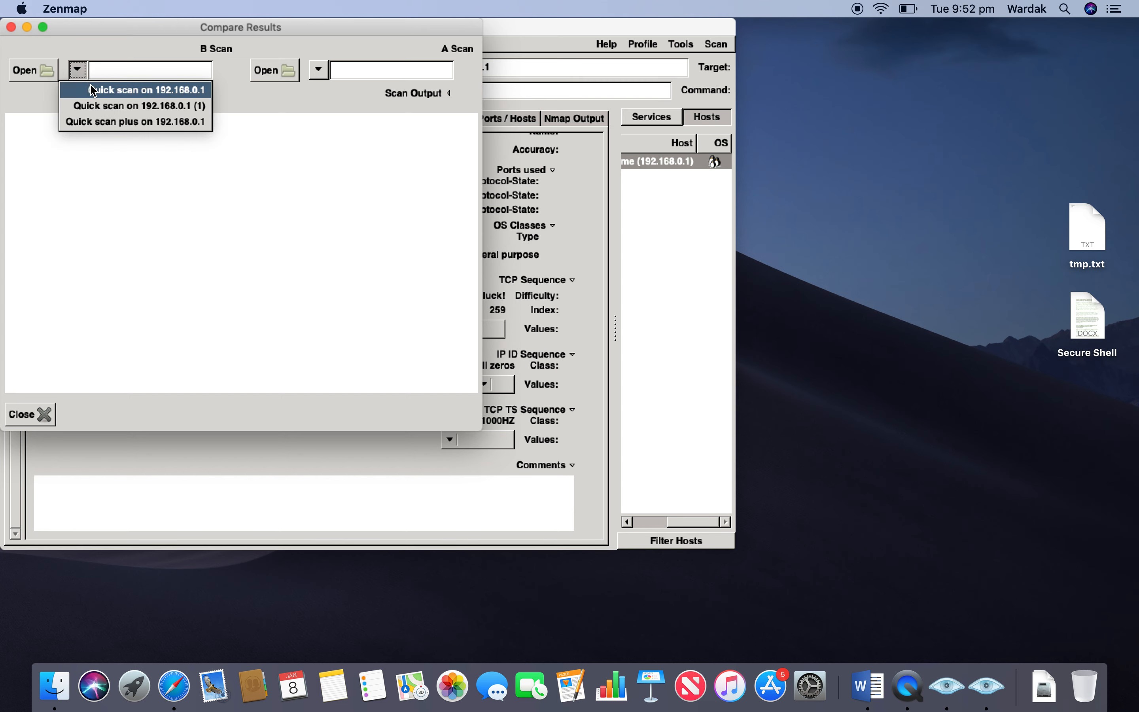
pyautogui.click(94, 89)
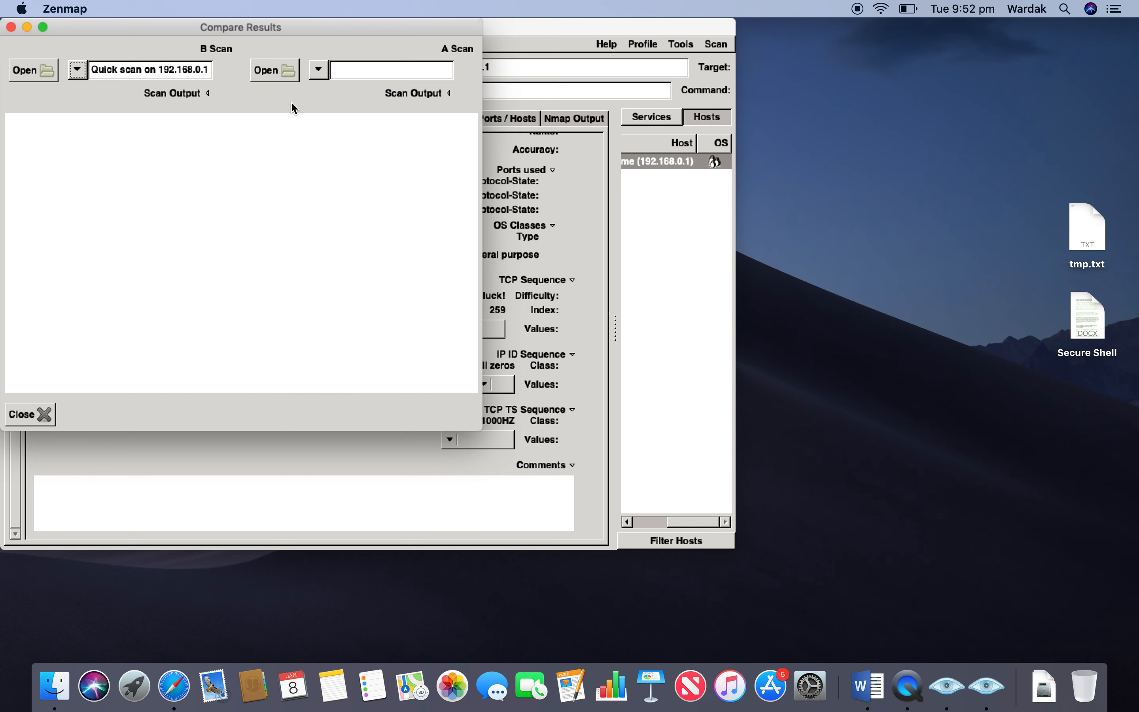
pyautogui.click(319, 70)
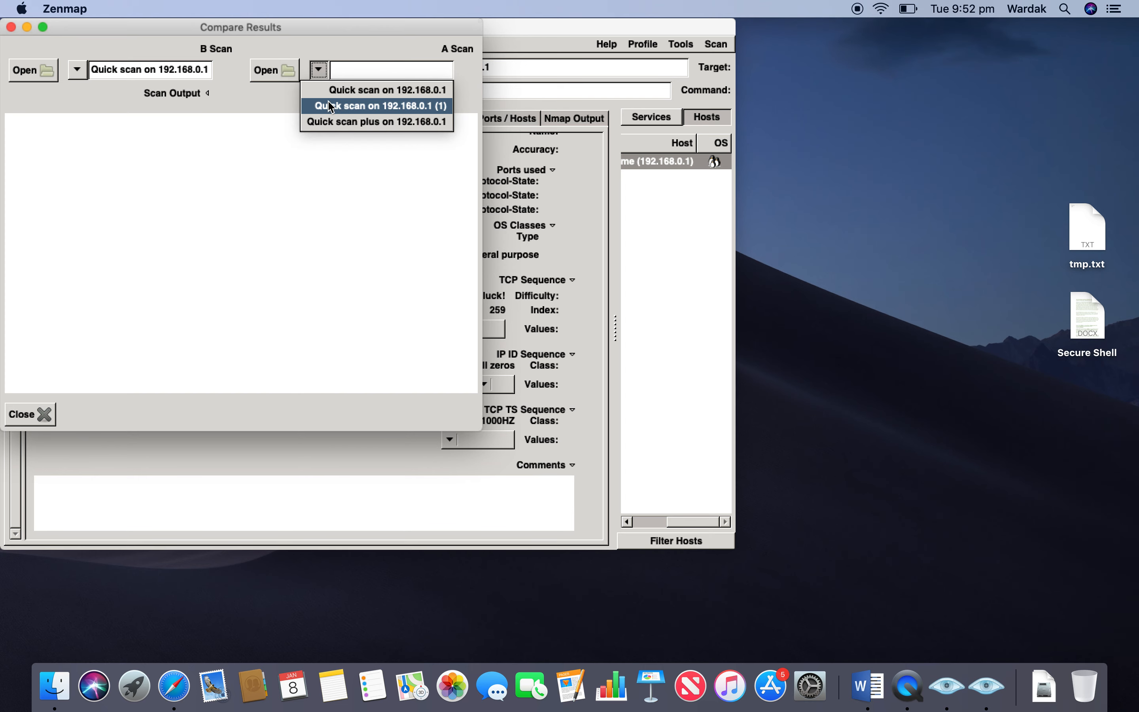
pyautogui.click(328, 121)
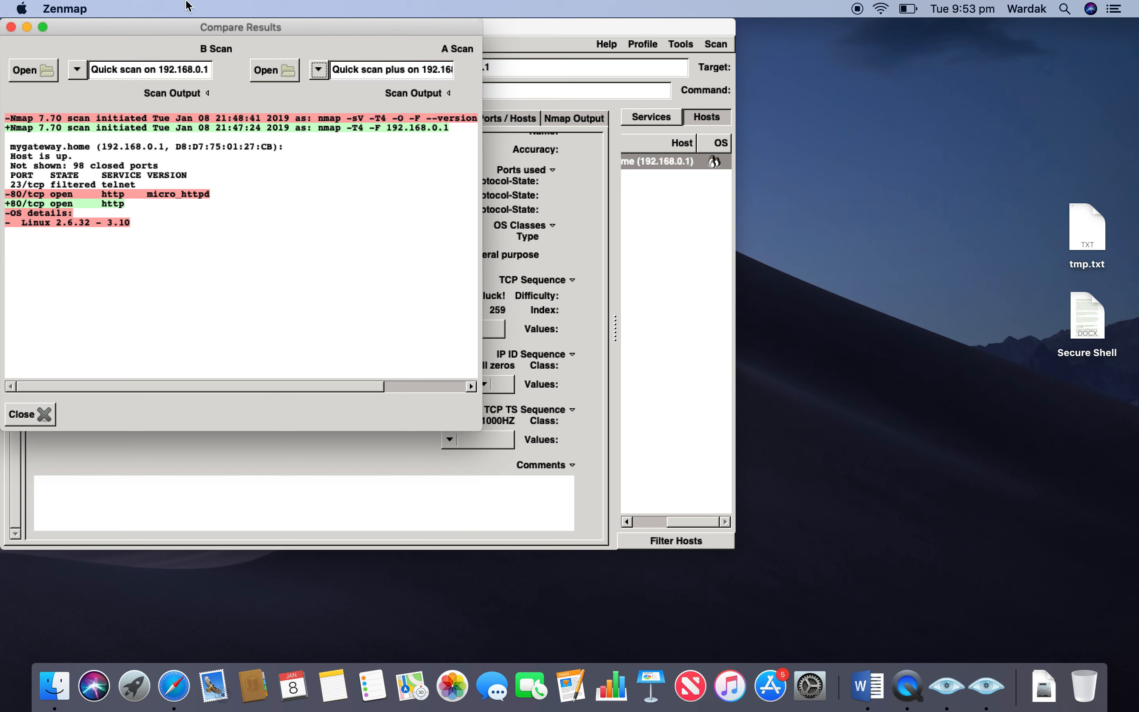
# Expand the scan output of both compared scans, read through them, and close the comparison
pyautogui.click(208, 94)
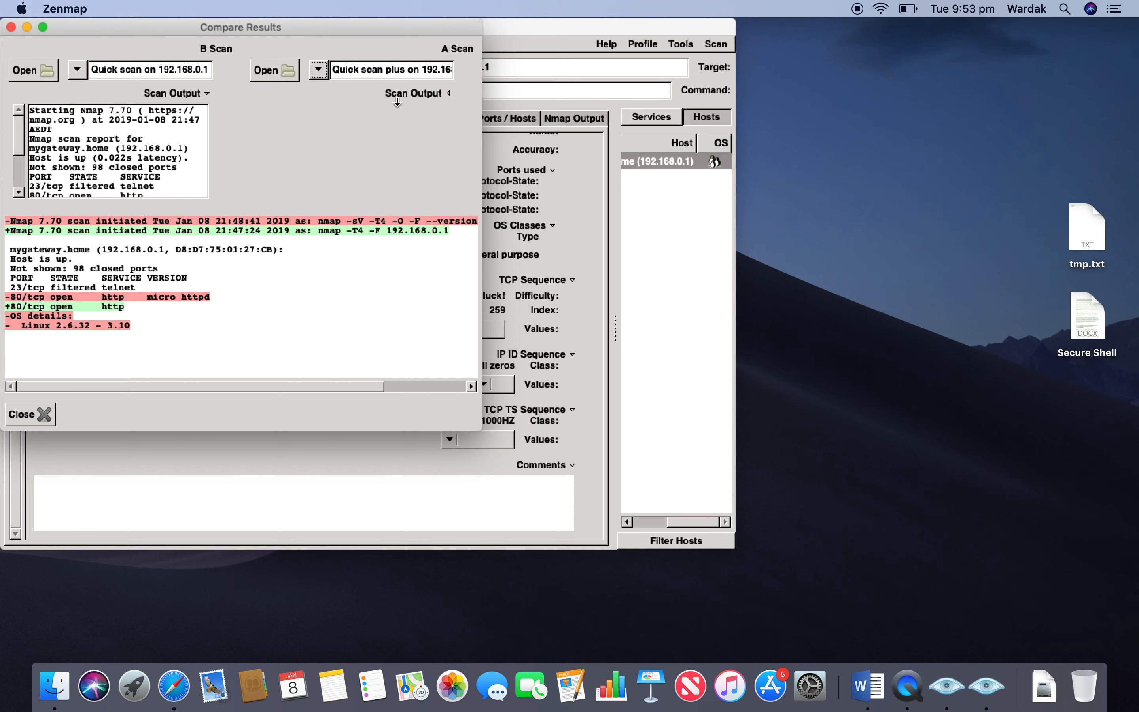
pyautogui.click(399, 95)
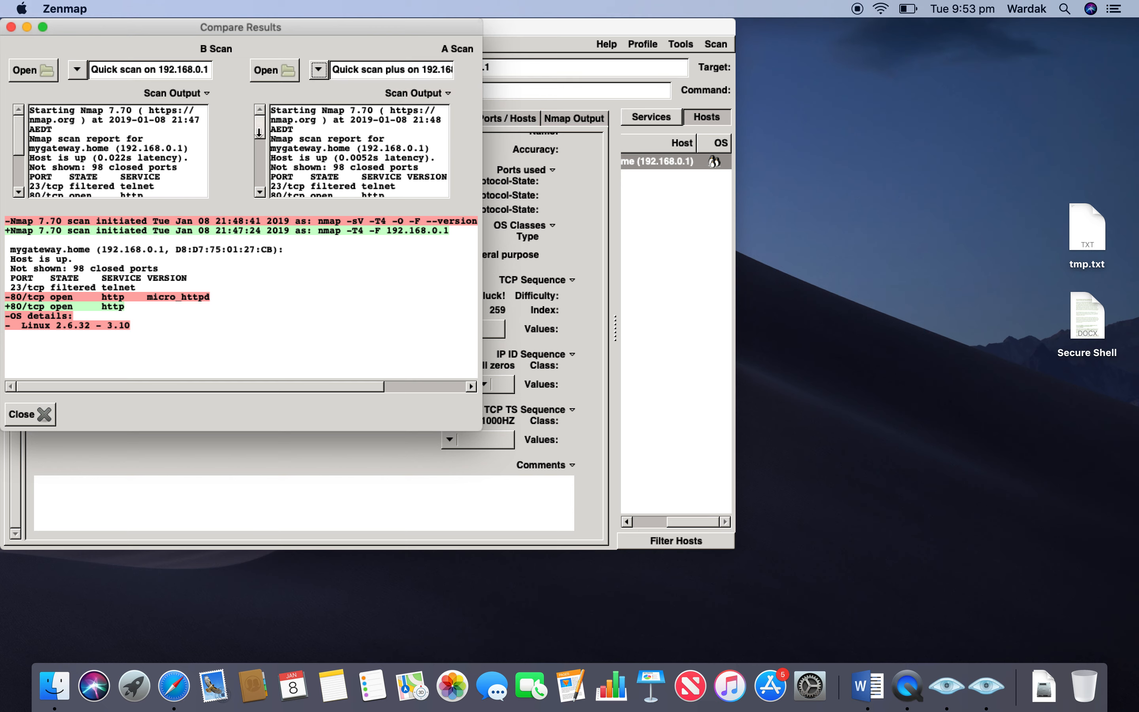
pyautogui.moveTo(260, 133); pyautogui.dragTo(261, 198)
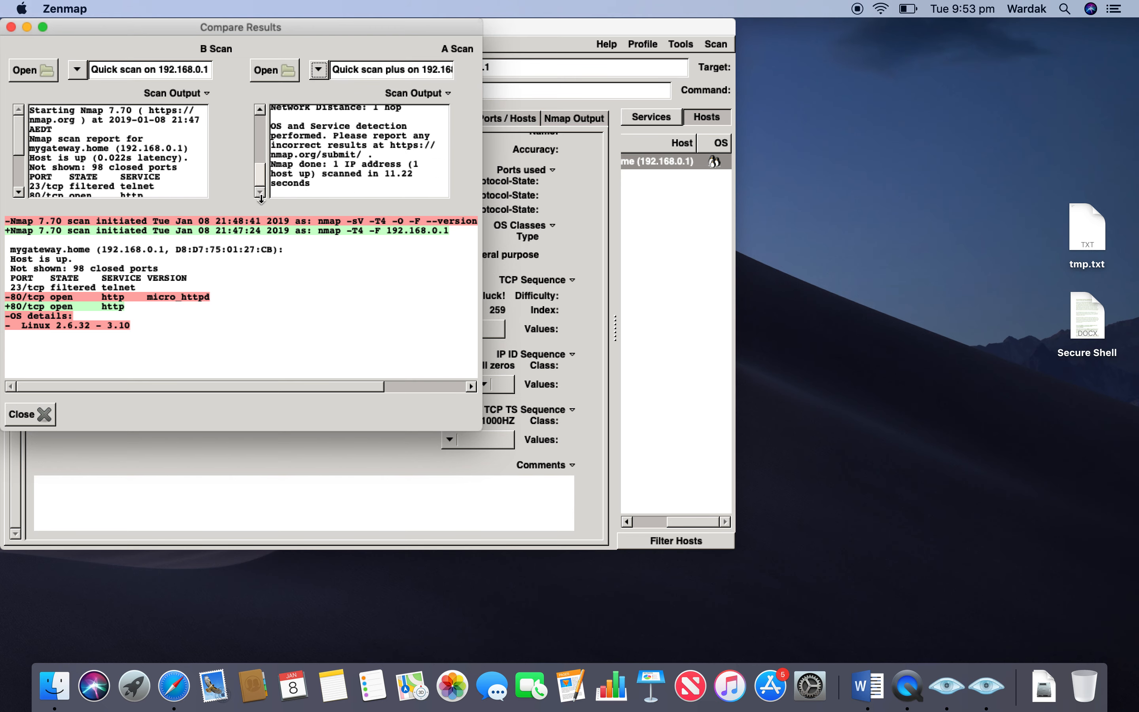
pyautogui.moveTo(261, 199)
pyautogui.mouseDown()
pyautogui.moveTo(266, 171)
pyautogui.moveTo(270, 190)
pyautogui.mouseUp()
pyautogui.moveTo(20, 152); pyautogui.dragTo(28, 233)
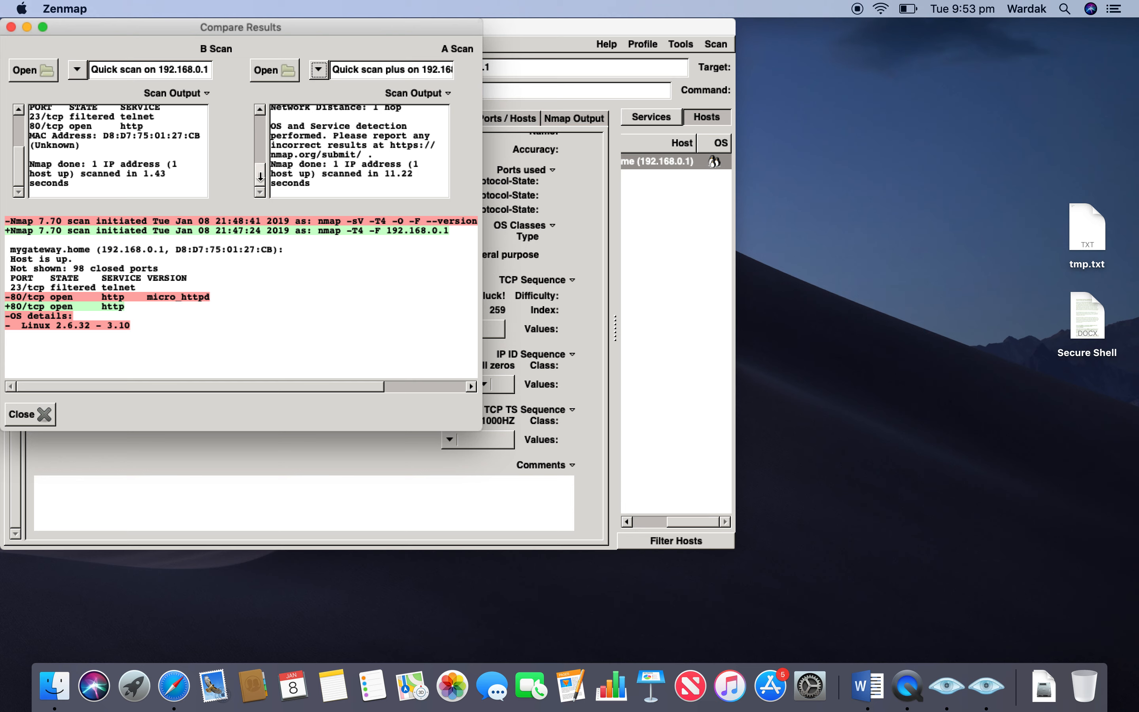
pyautogui.scroll(5, 30, 153)
pyautogui.scroll(-1, 30, 152)
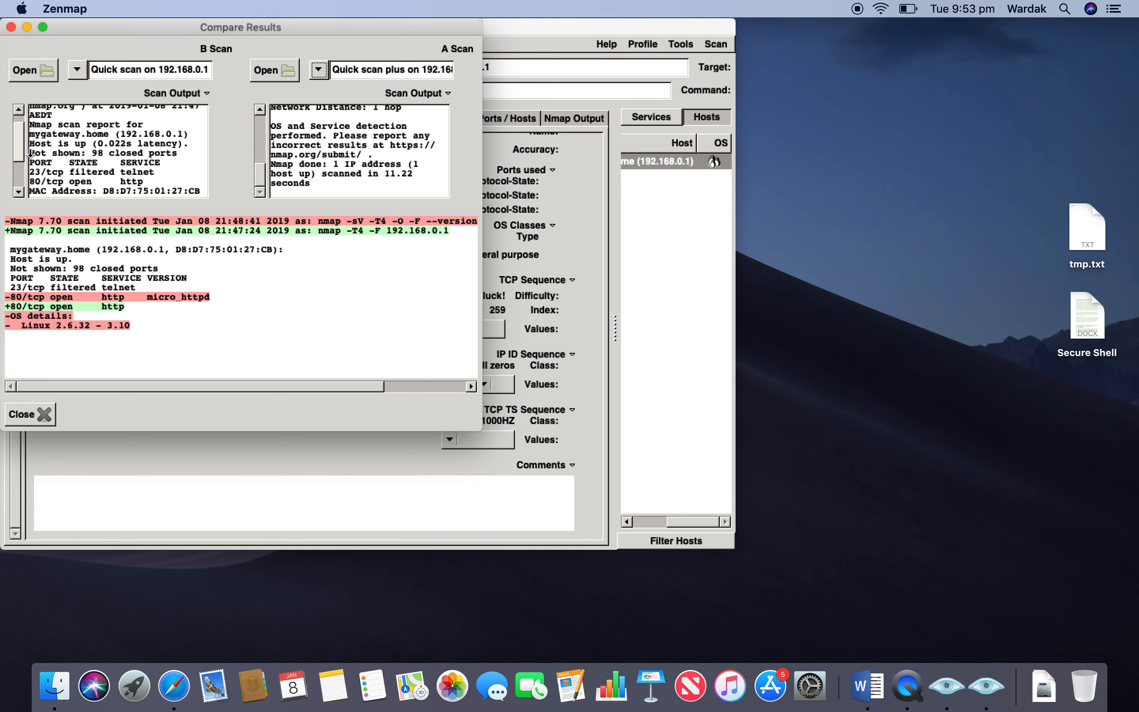
pyautogui.scroll(-3, 31, 152)
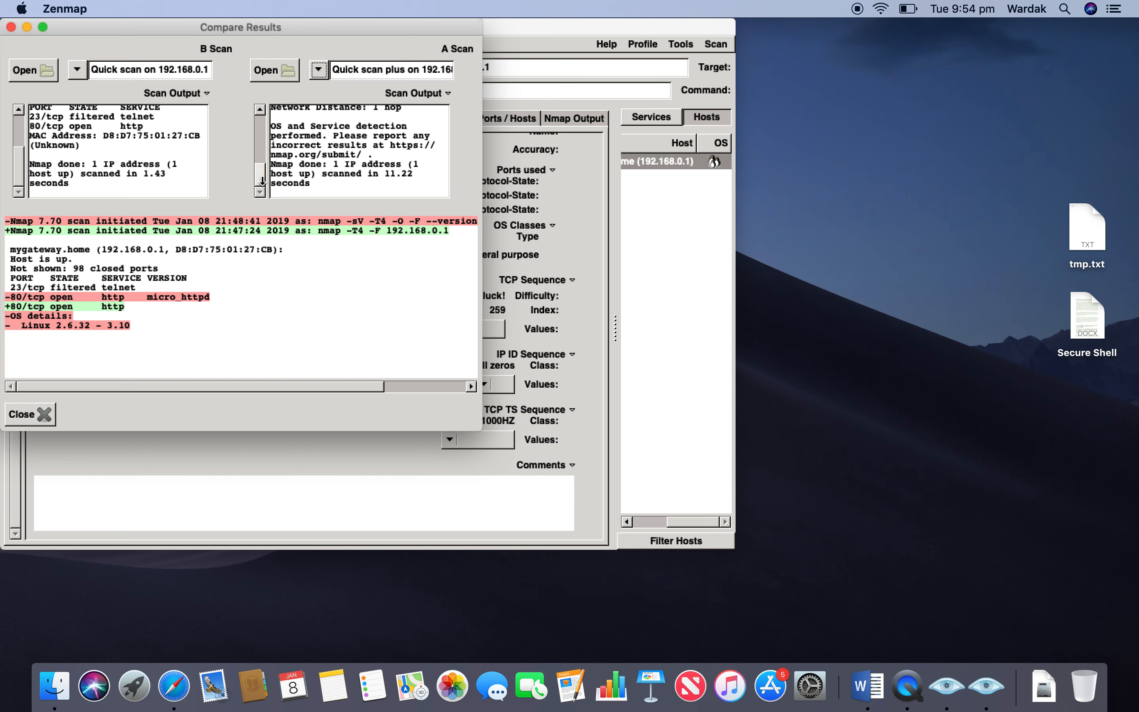
pyautogui.moveTo(261, 181); pyautogui.dragTo(259, 141)
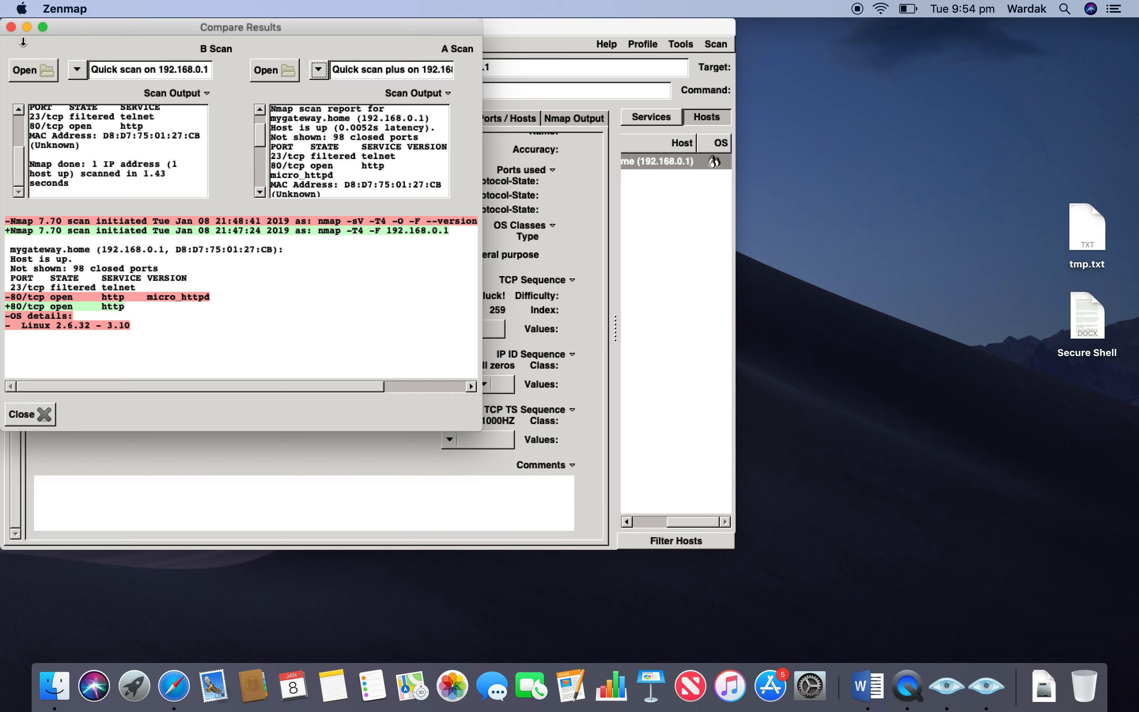
pyautogui.click(10, 27)
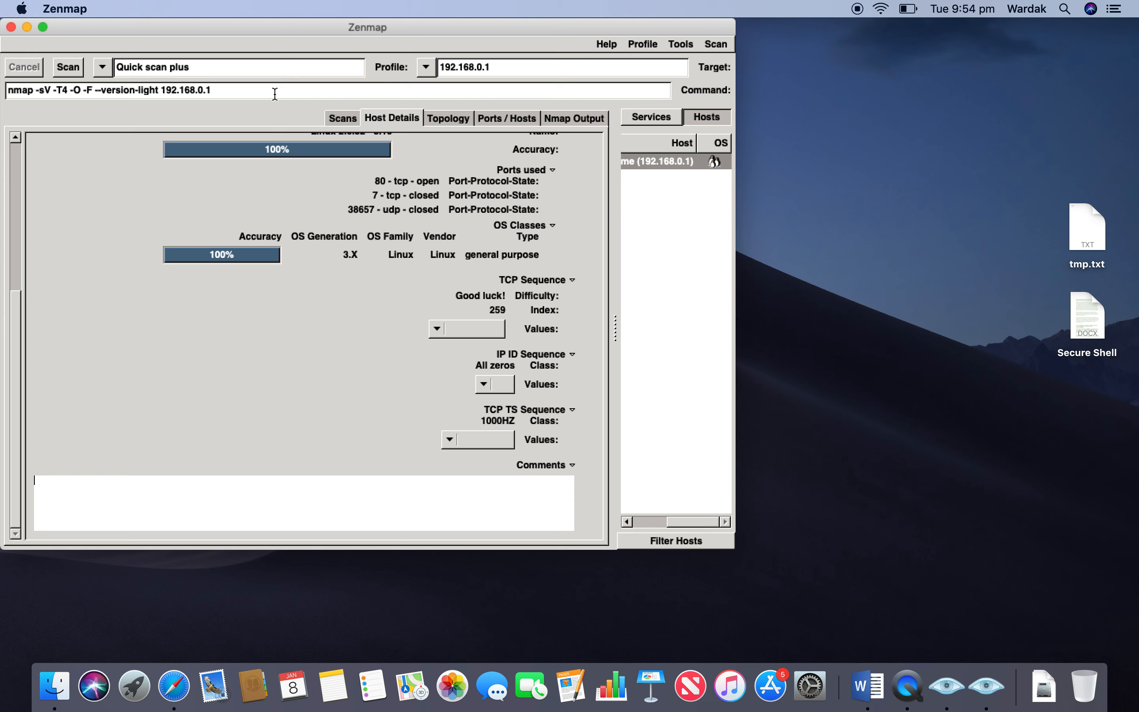
# Open a new scan window and set its target to scanme.nmap.org
pyautogui.click(713, 46)
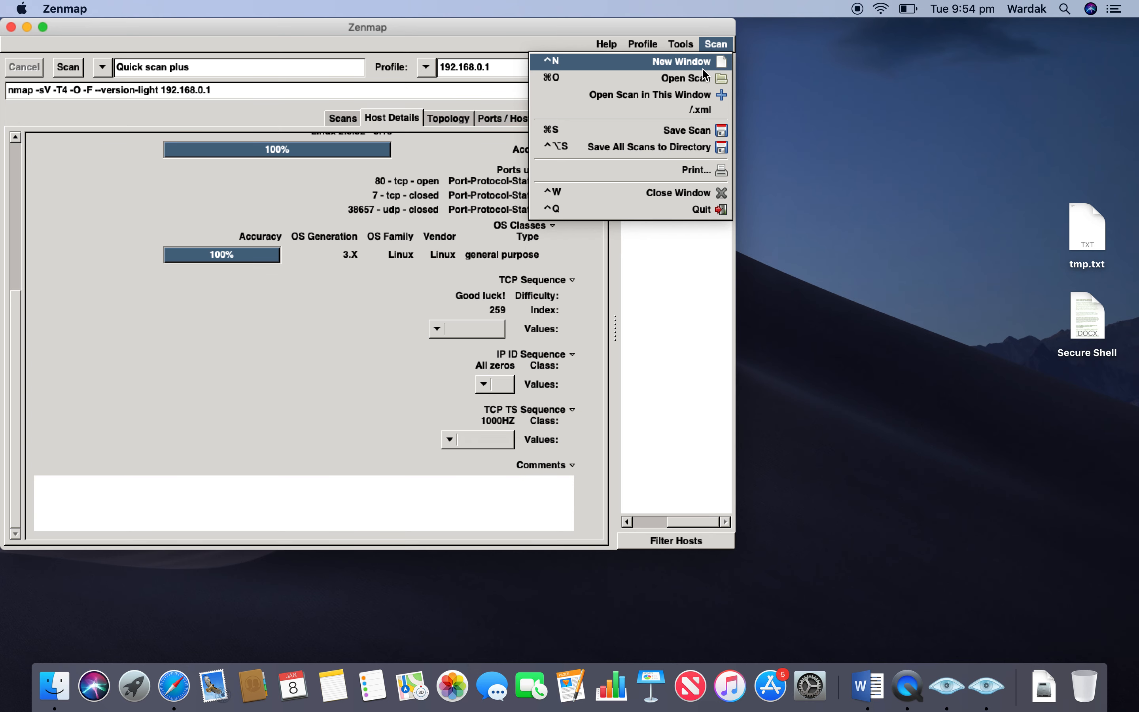
pyautogui.click(705, 66)
pyautogui.click(280, 61)
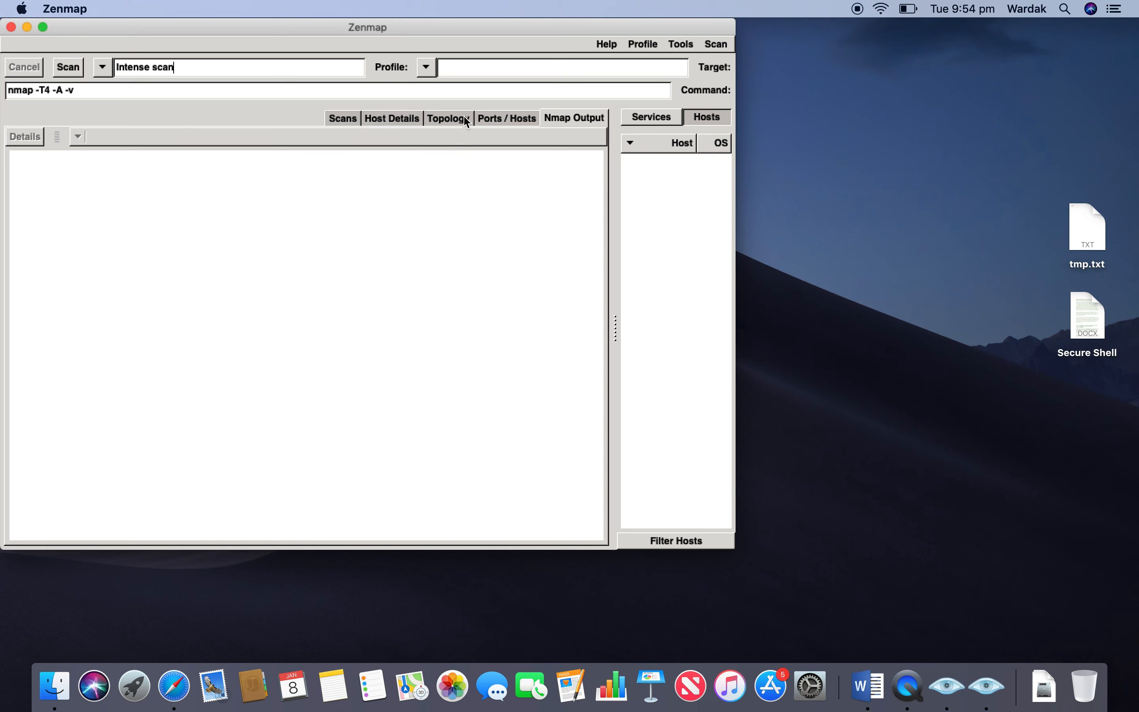
pyautogui.click(455, 72)
pyautogui.write('scanme')
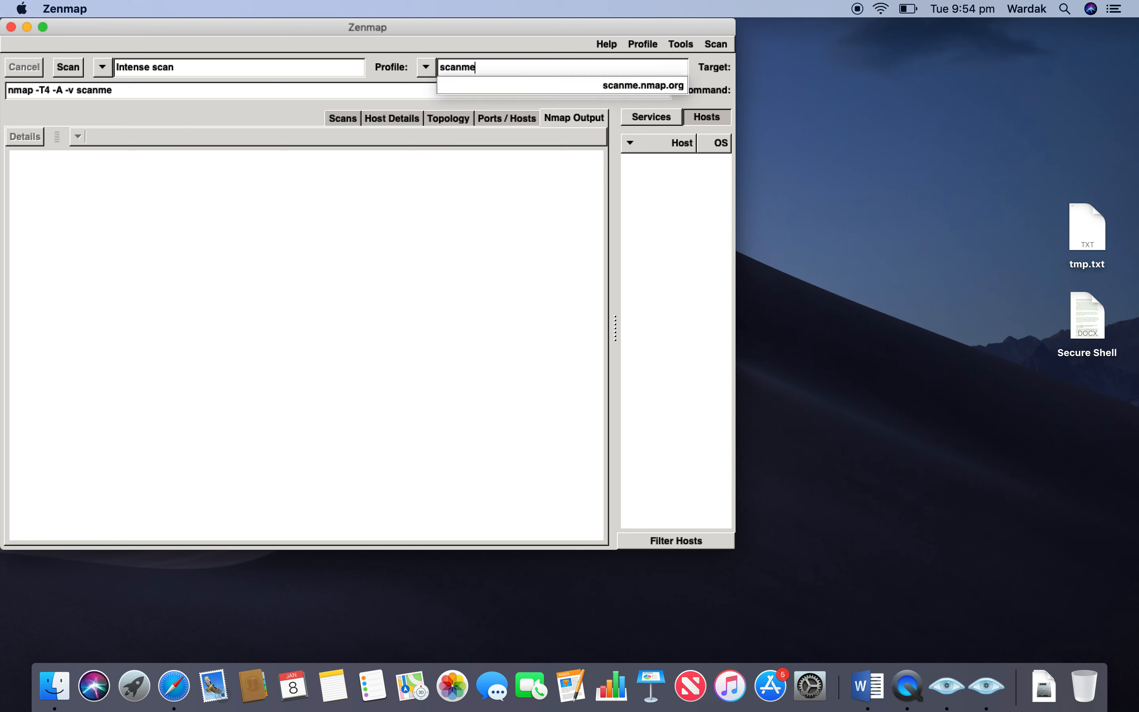
pyautogui.press('Down')
pyautogui.press('Return')
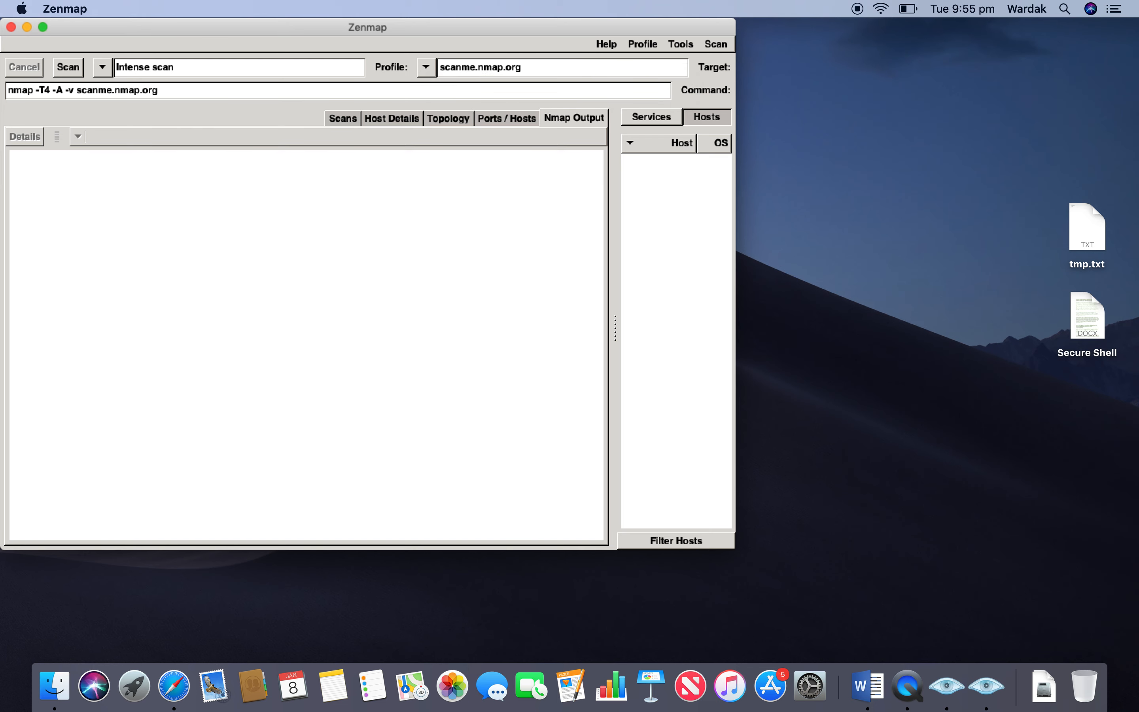
# Switch the profile to Quick scan and run it on scanme.nmap.org
pyautogui.moveTo(456, 67); pyautogui.dragTo(444, 68)
pyautogui.click(103, 67)
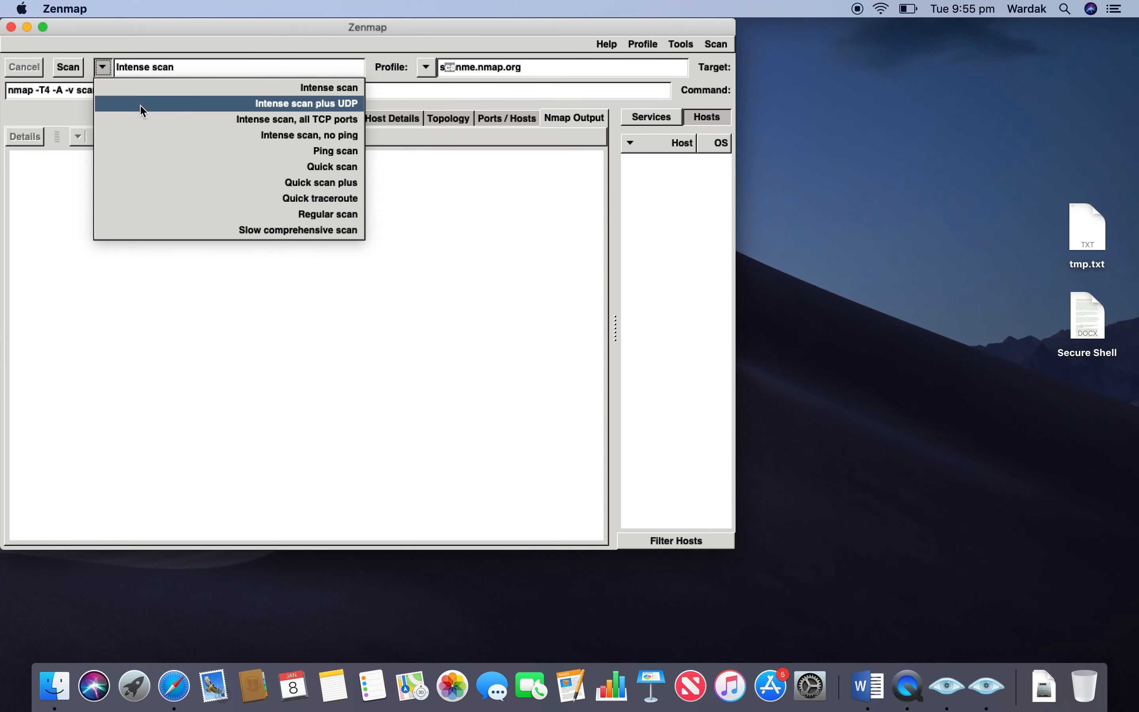
pyautogui.click(166, 167)
pyautogui.click(65, 73)
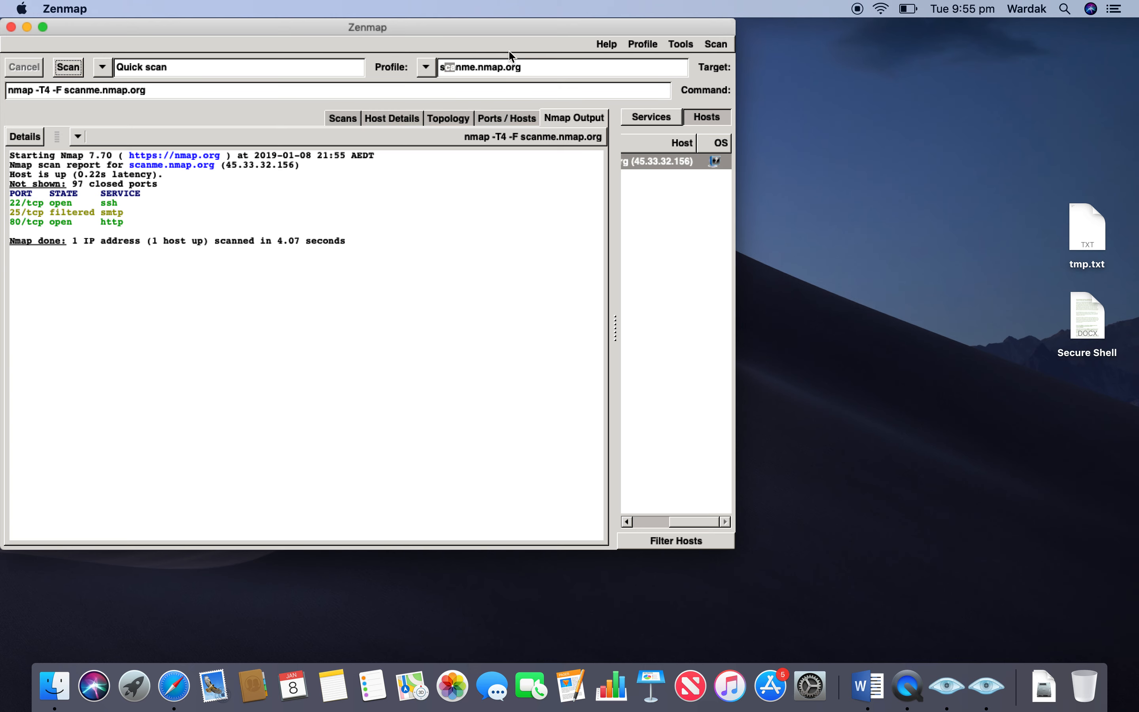
# Examine the host details of scanme.nmap.org, including Hostnames and Comments, and look at its topology
pyautogui.click(414, 119)
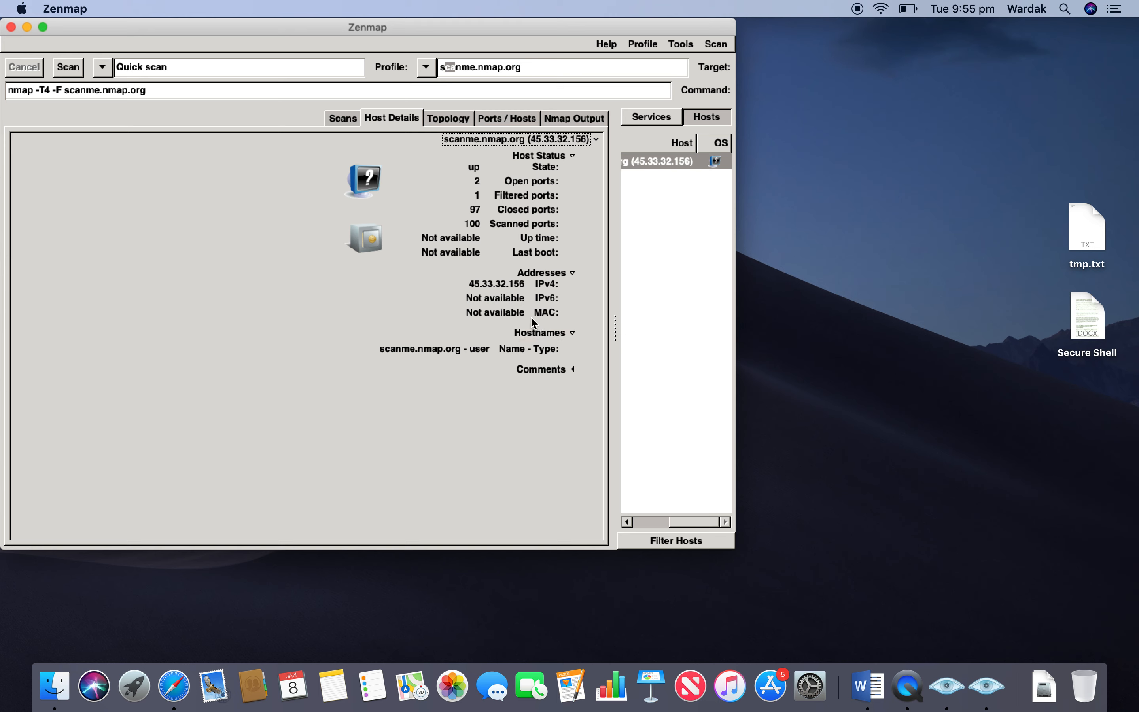
pyautogui.click(528, 336)
pyautogui.click(528, 336)
pyautogui.click(546, 368)
pyautogui.click(548, 371)
pyautogui.click(453, 119)
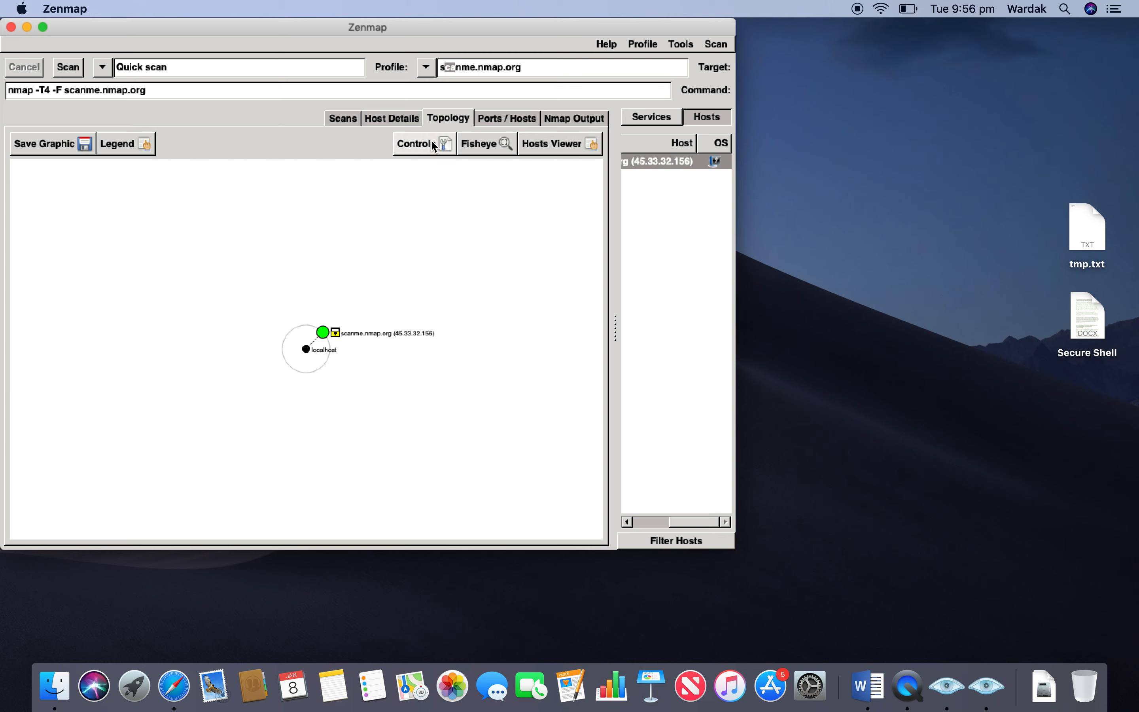
pyautogui.click(416, 120)
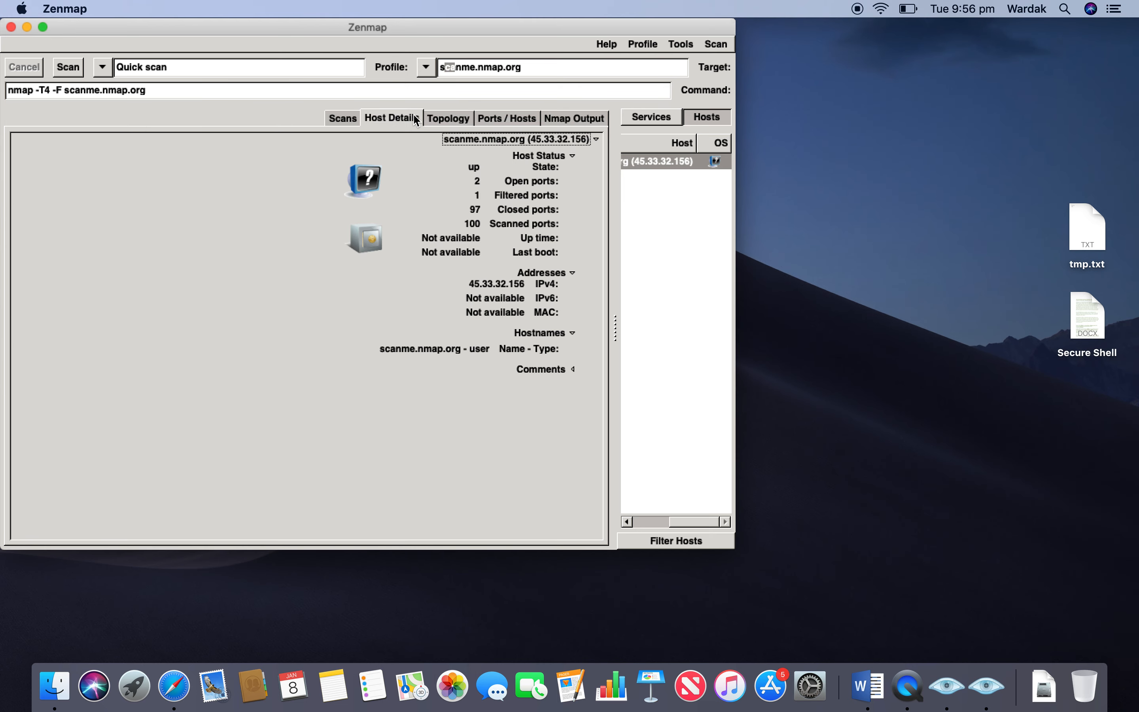